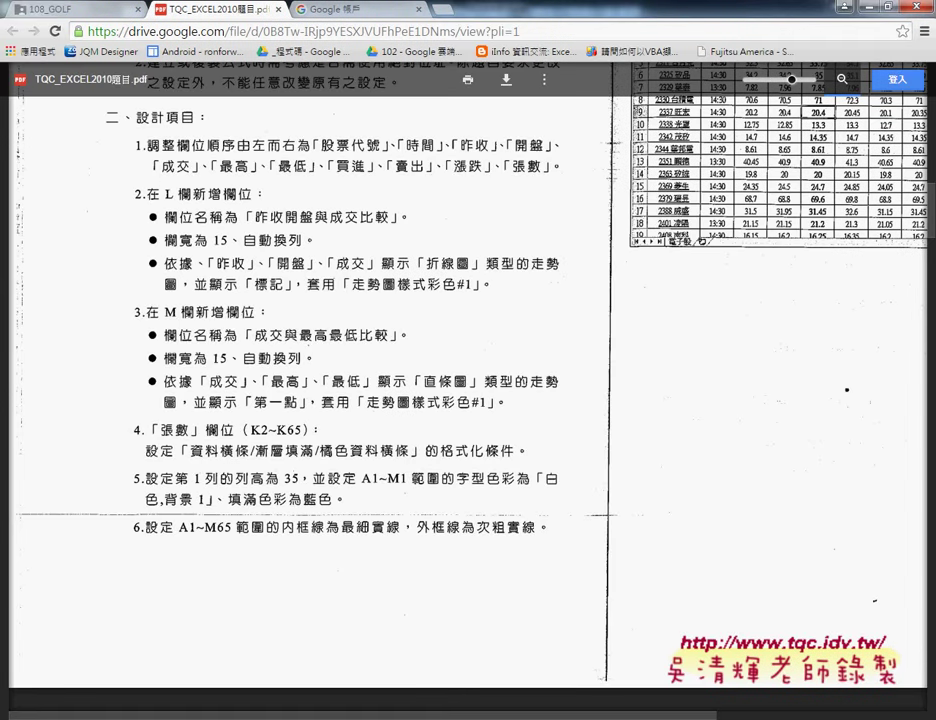
Switch from the PDF viewer to the EXD01.xlsx stock workbook in Excel
left_click(318, 683)
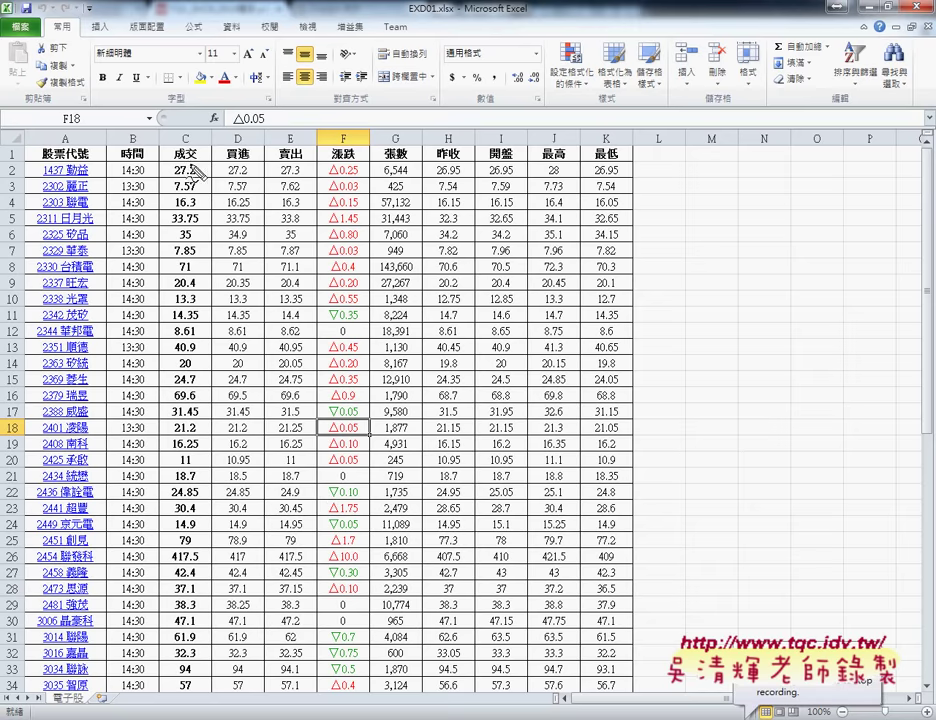
left_click_drag(190, 172, 195, 168)
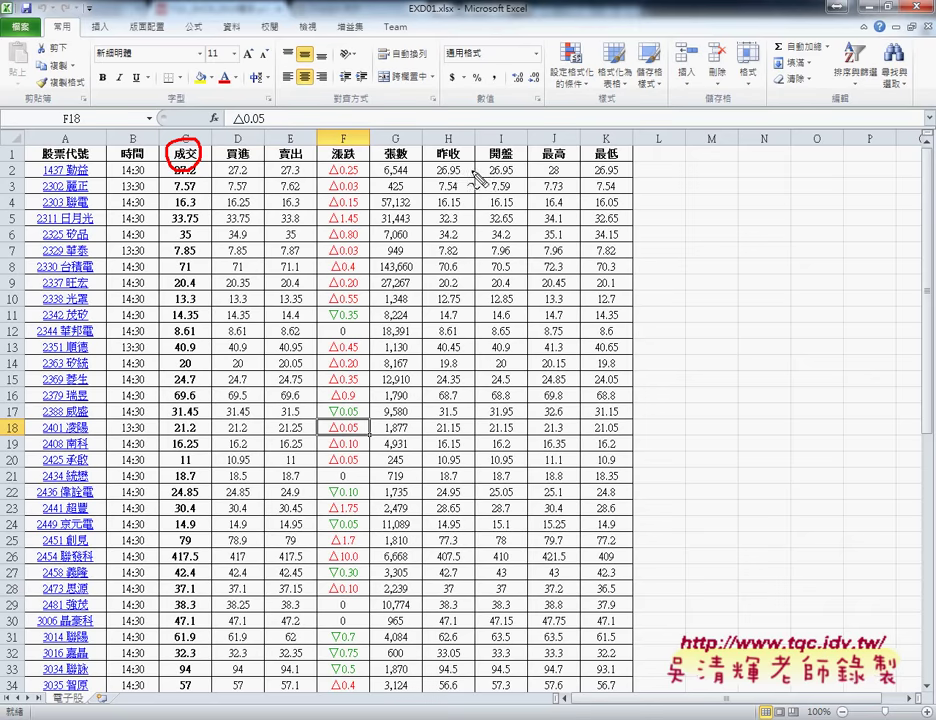
mouse_move(503, 176)
left_mouse_down()
mouse_move(516, 152)
mouse_move(494, 170)
left_mouse_up()
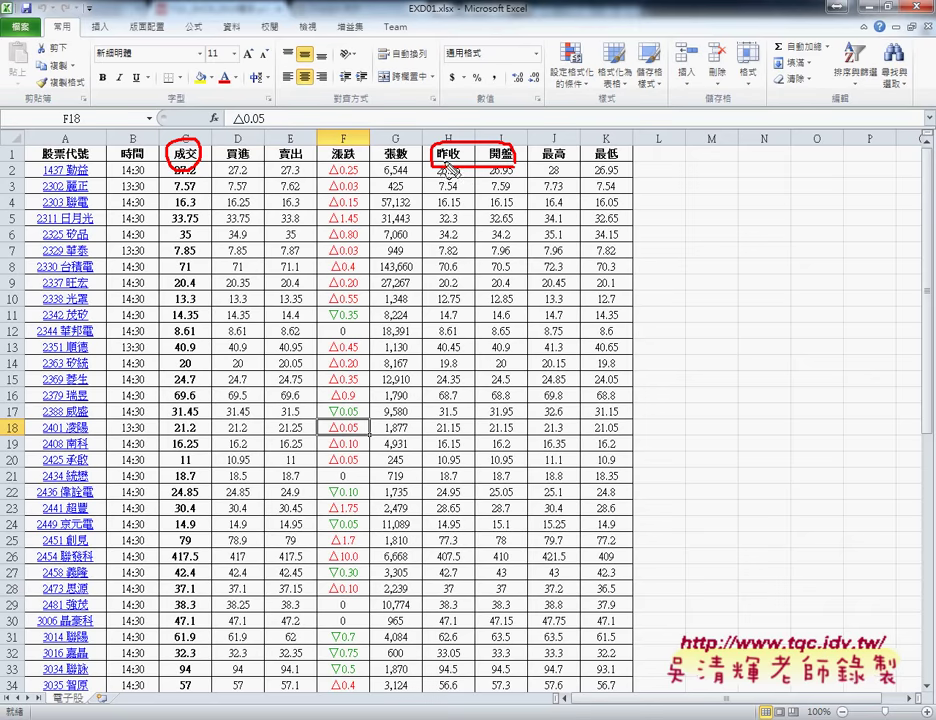
left_click_drag(452, 138, 172, 131)
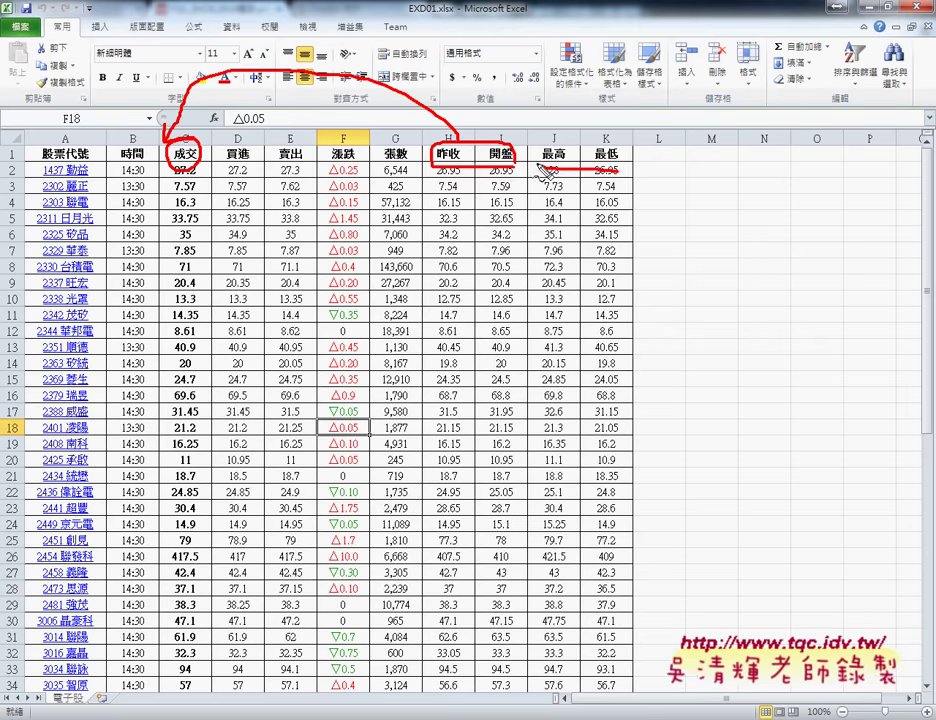
mouse_move(547, 141)
left_mouse_down()
mouse_move(627, 152)
mouse_move(218, 146)
mouse_move(226, 138)
left_mouse_up()
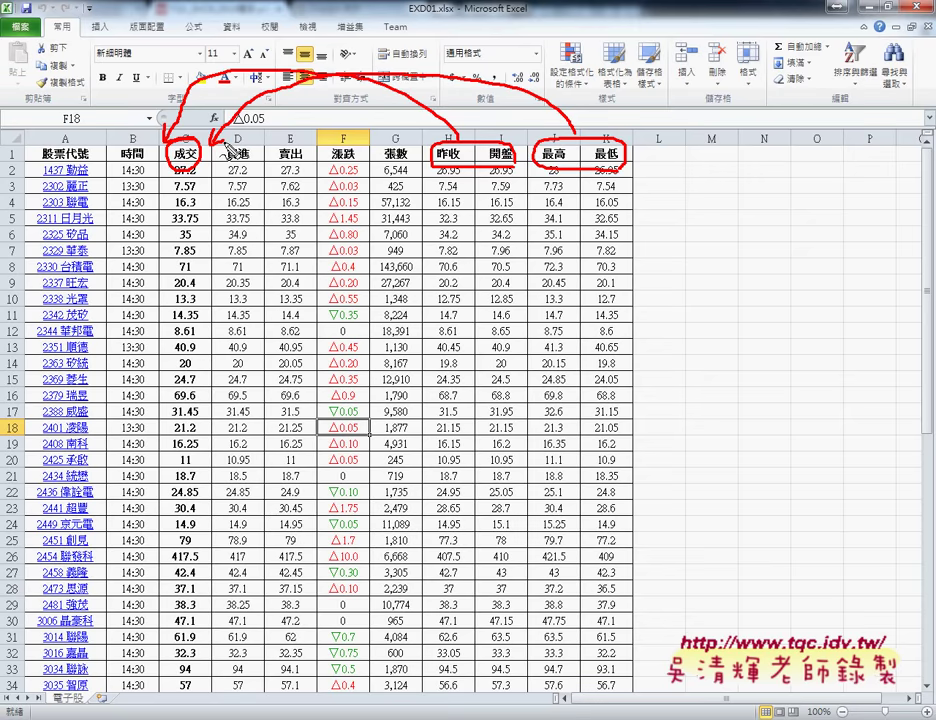
key("Escape")
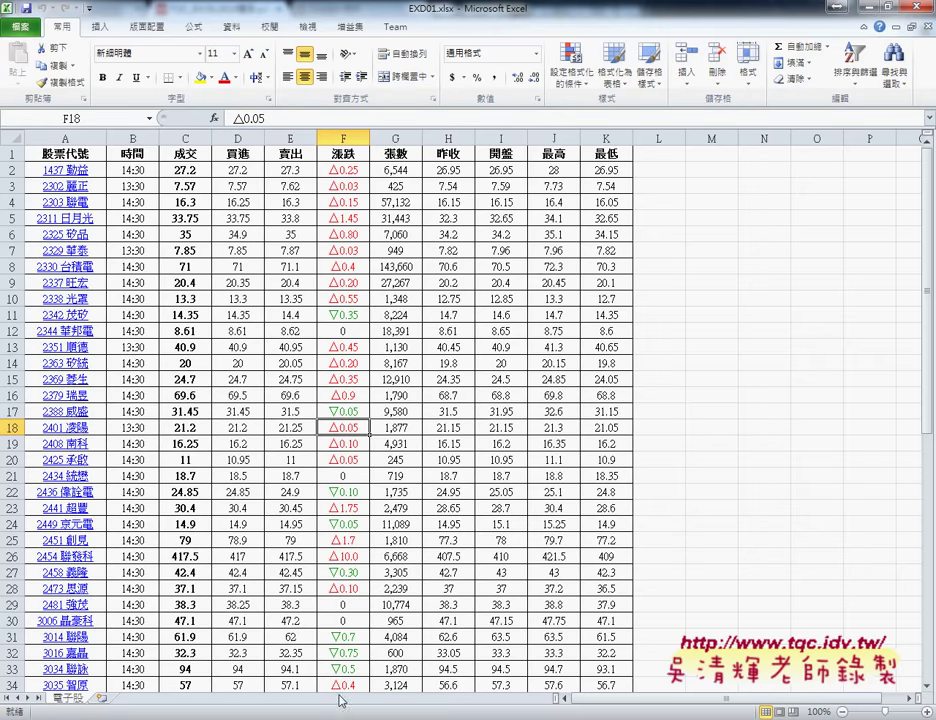
mouse_move(353, 715)
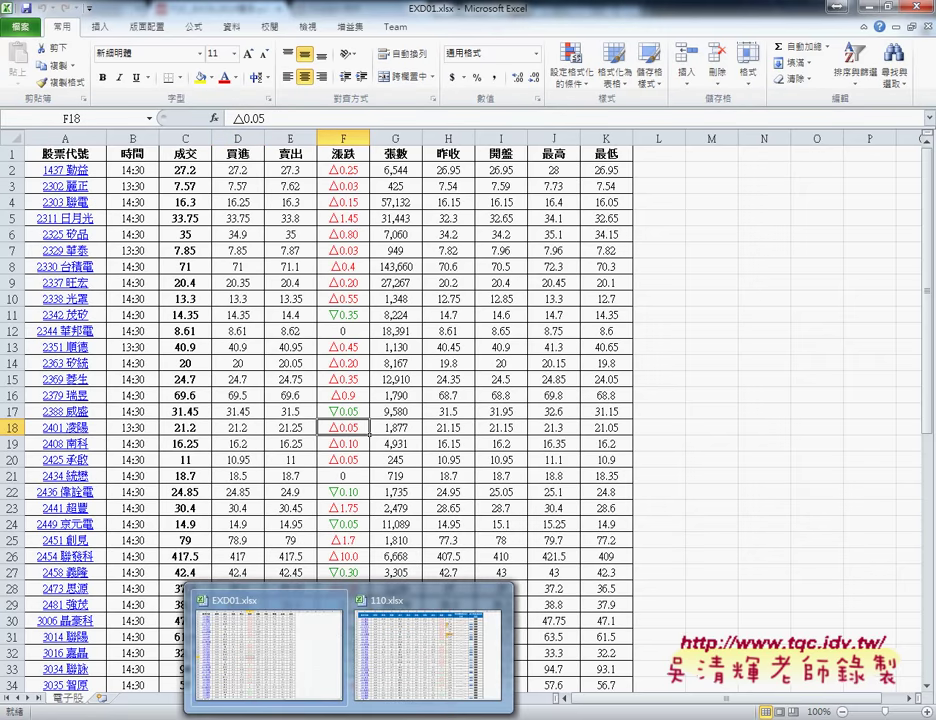
Open the finished 110.xlsx example and check the wrapped L1 header built from 昨收, 開盤, 成交
left_click(431, 660)
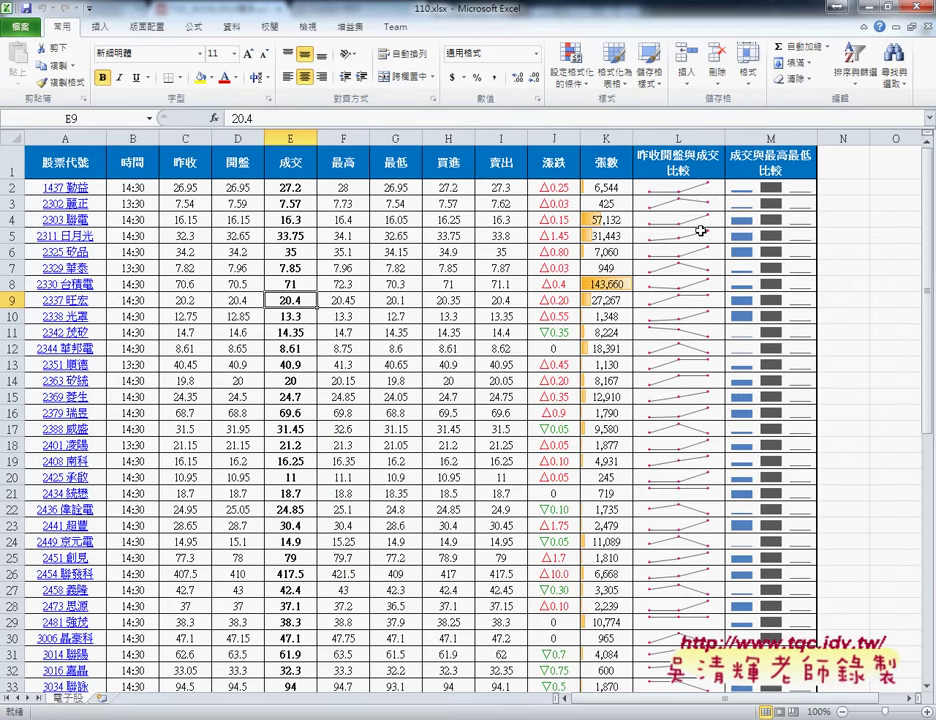
left_click(673, 171)
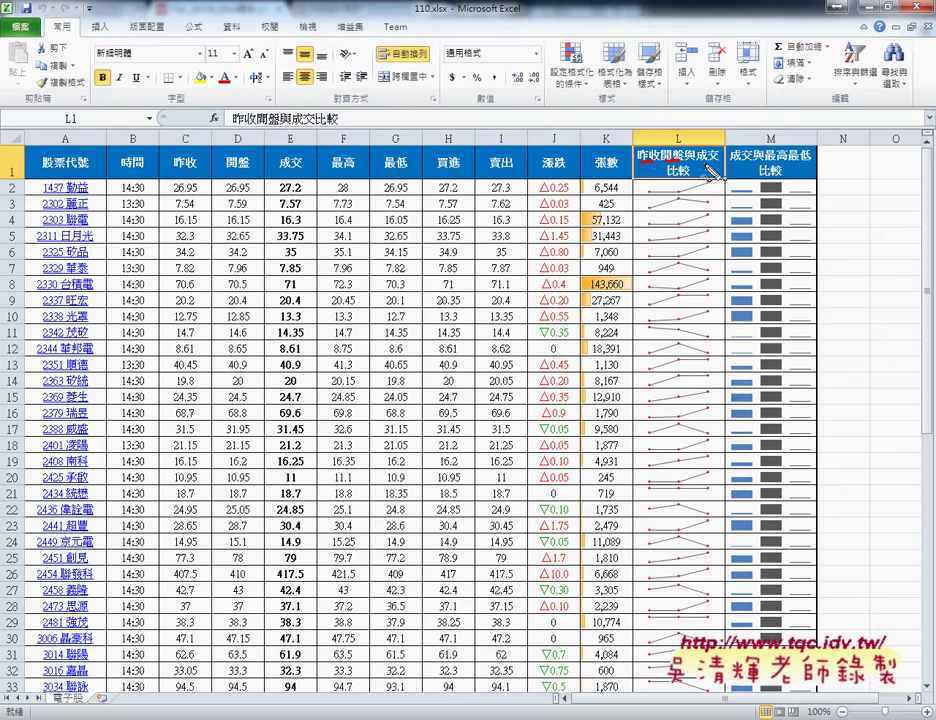
left_click_drag(166, 175, 310, 168)
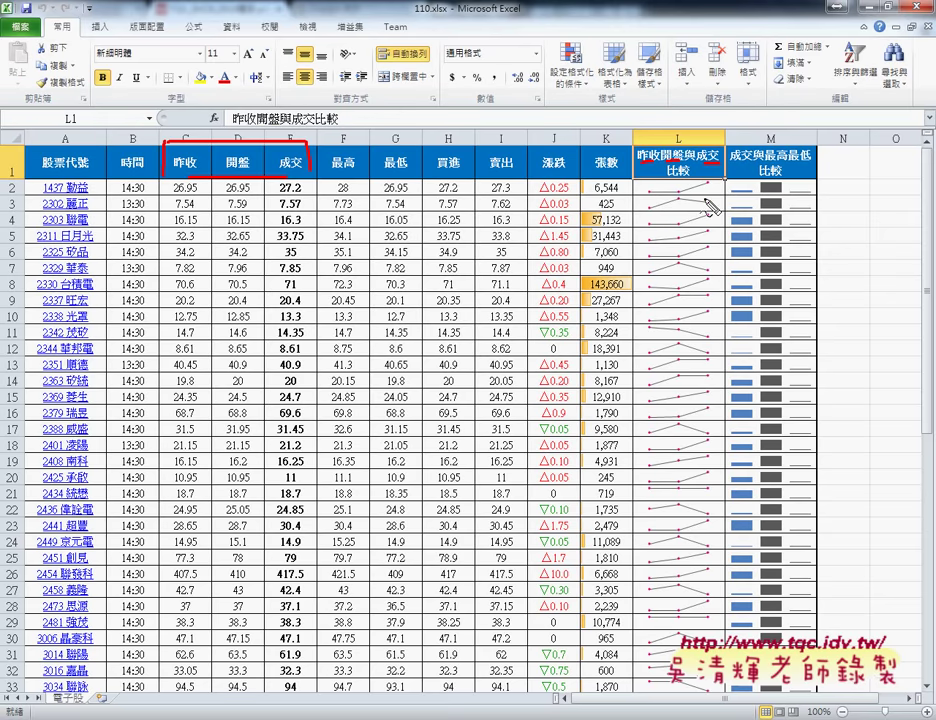
Annotate the L2 line sparkline, the M1 header with 成交, 最高, 最低, and M2's column sparkline
left_click_drag(690, 178, 706, 199)
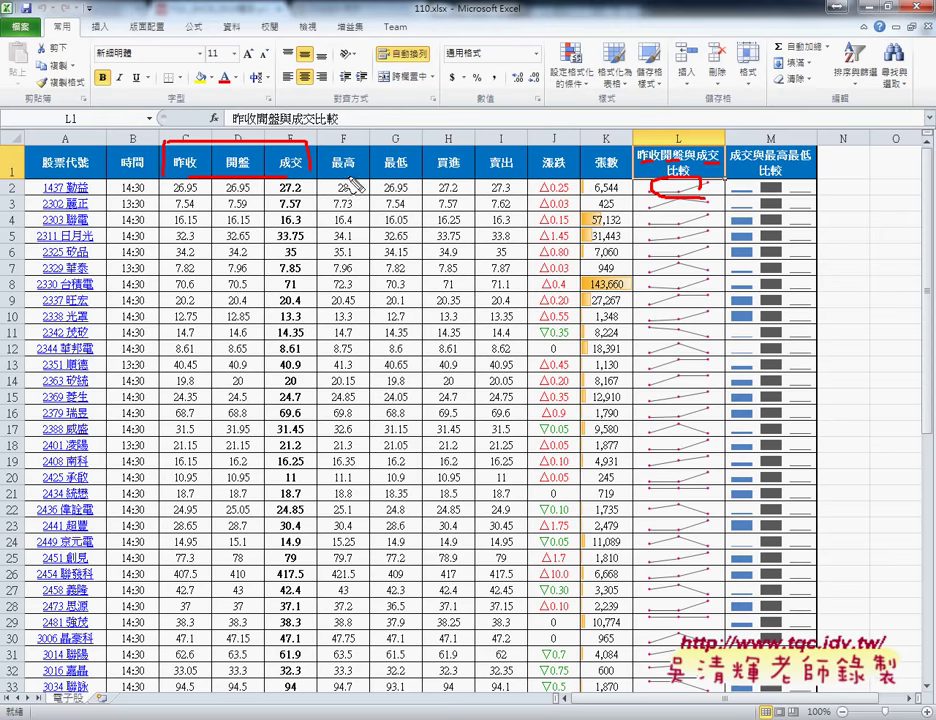
mouse_move(815, 176)
left_mouse_down()
mouse_move(779, 133)
mouse_move(800, 185)
left_mouse_up()
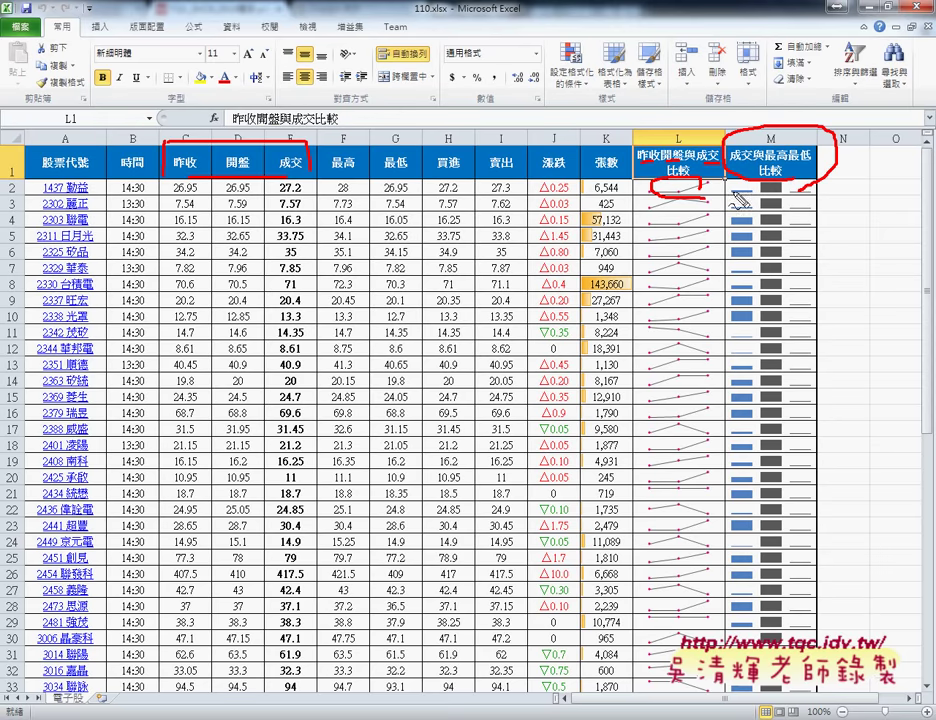
left_click_drag(418, 176, 312, 178)
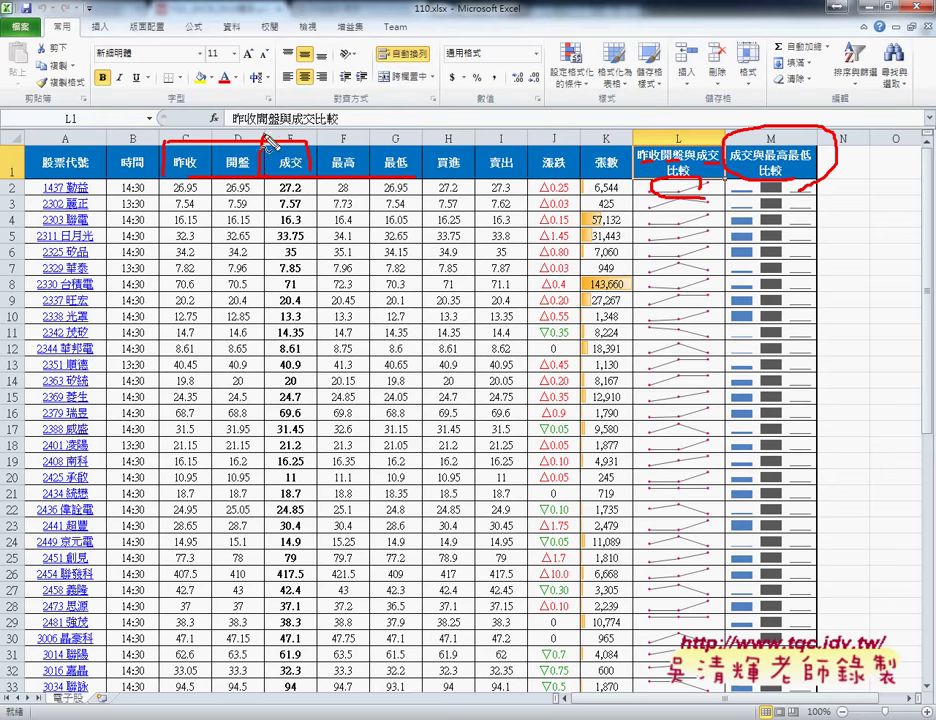
left_click_drag(262, 178, 425, 180)
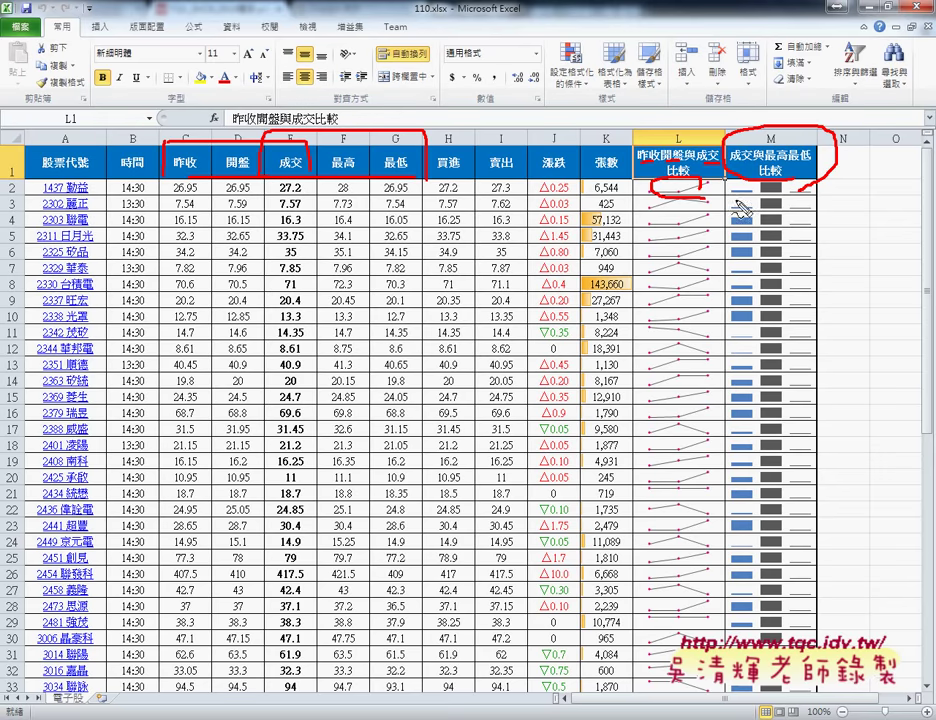
left_click_drag(818, 188, 705, 180)
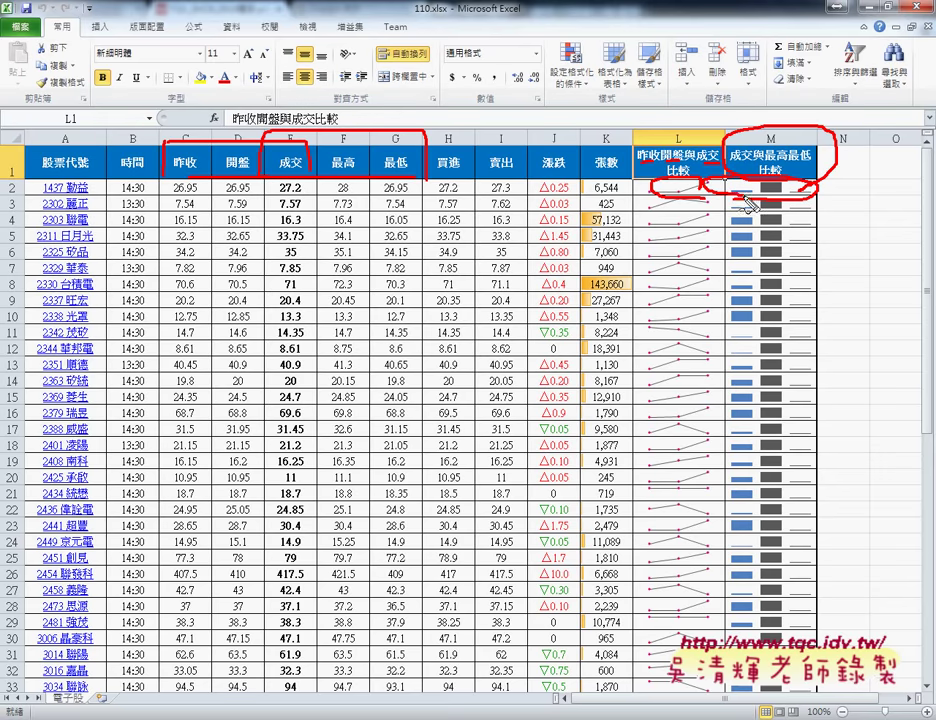
key("Escape")
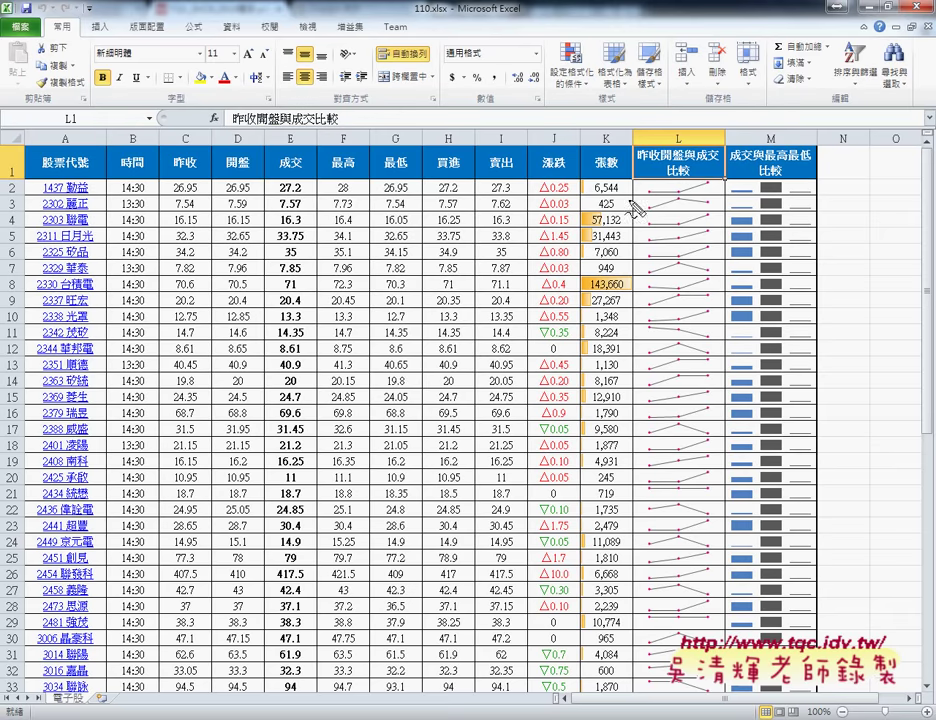
Point out the 張數 data bars in column K, select header cells A1:M1, then return to EXD01.xlsx
left_click_drag(612, 146, 626, 165)
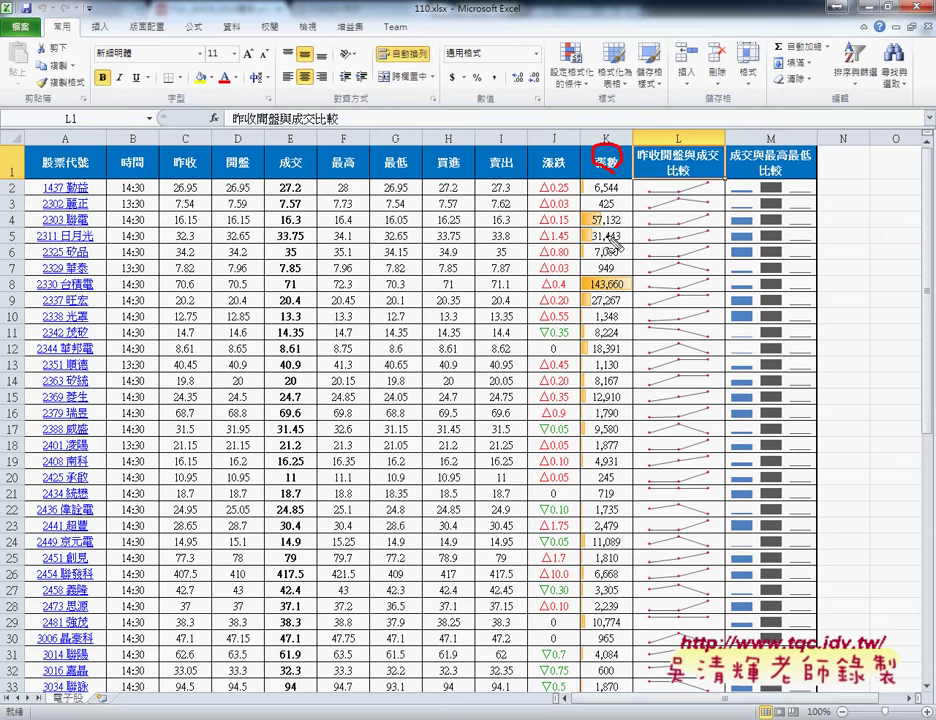
mouse_move(565, 179)
left_mouse_down()
mouse_move(595, 172)
mouse_move(644, 322)
left_mouse_up()
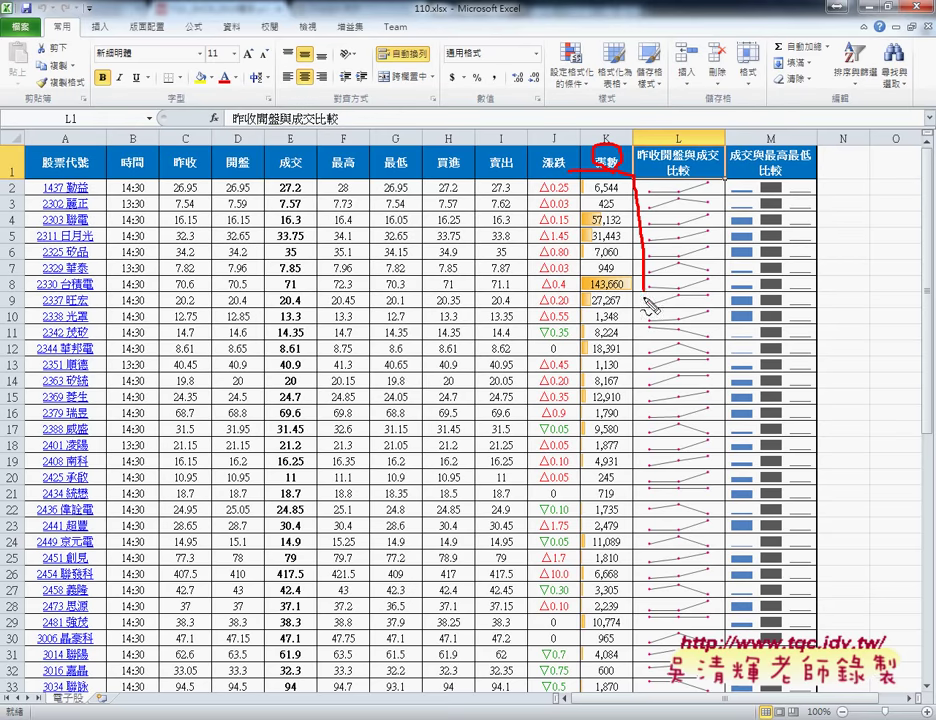
mouse_move(632, 179)
left_mouse_down()
mouse_move(570, 222)
mouse_move(566, 298)
left_mouse_up()
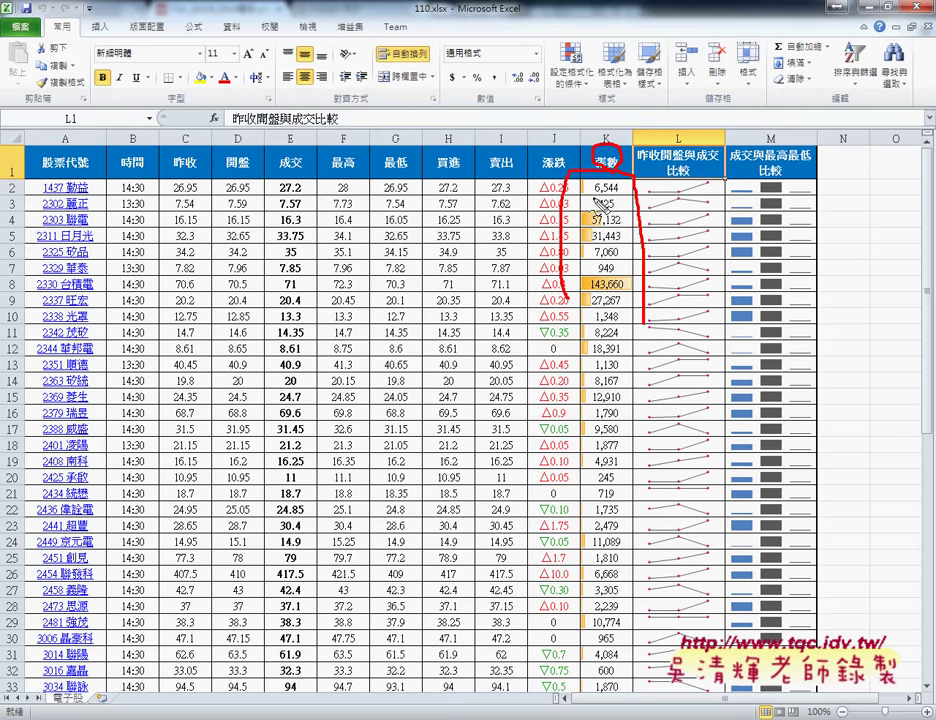
mouse_move(601, 204)
left_mouse_down()
mouse_move(583, 209)
mouse_move(580, 242)
left_mouse_up()
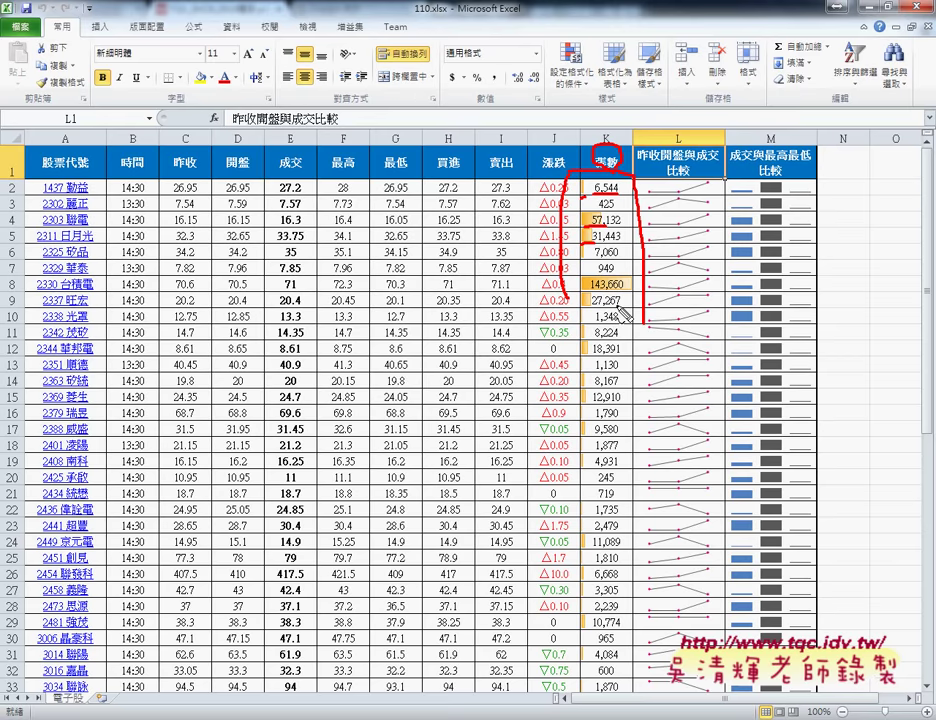
key("Escape")
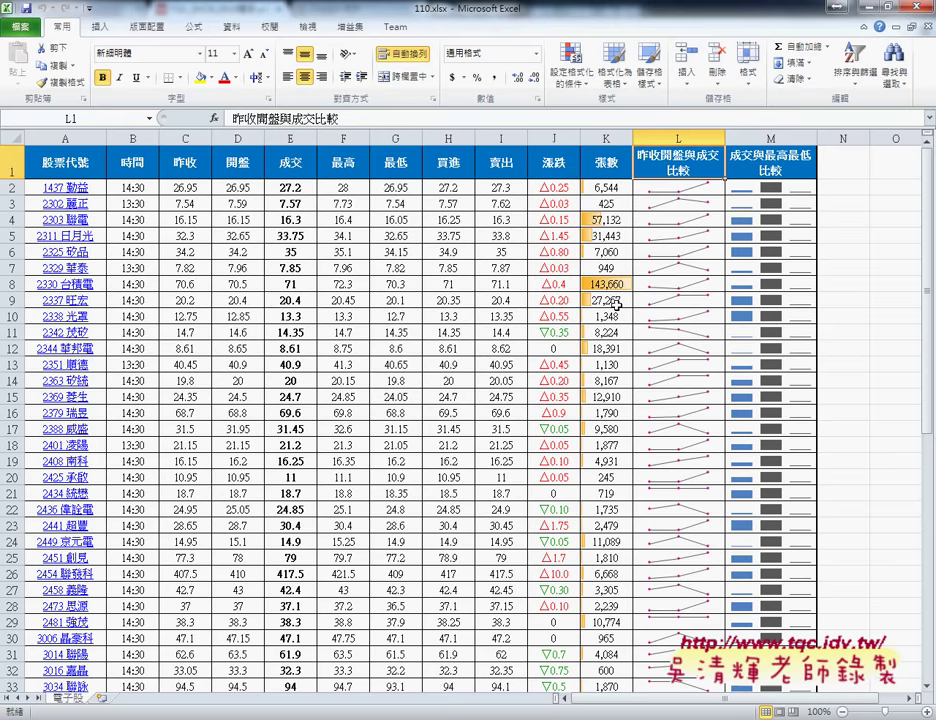
left_click_drag(57, 167, 785, 175)
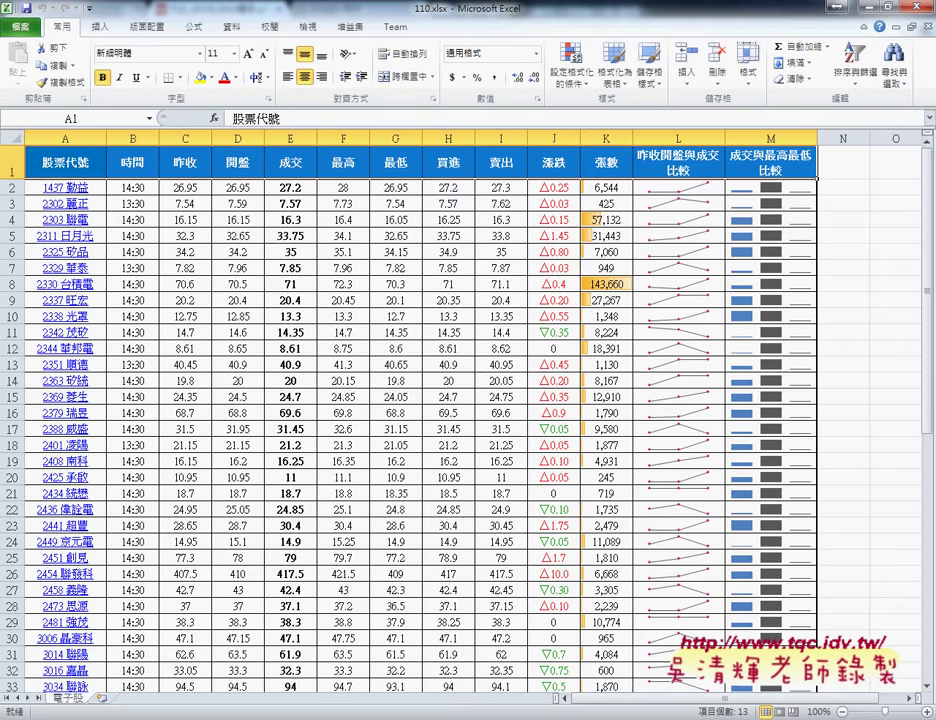
left_click(303, 657)
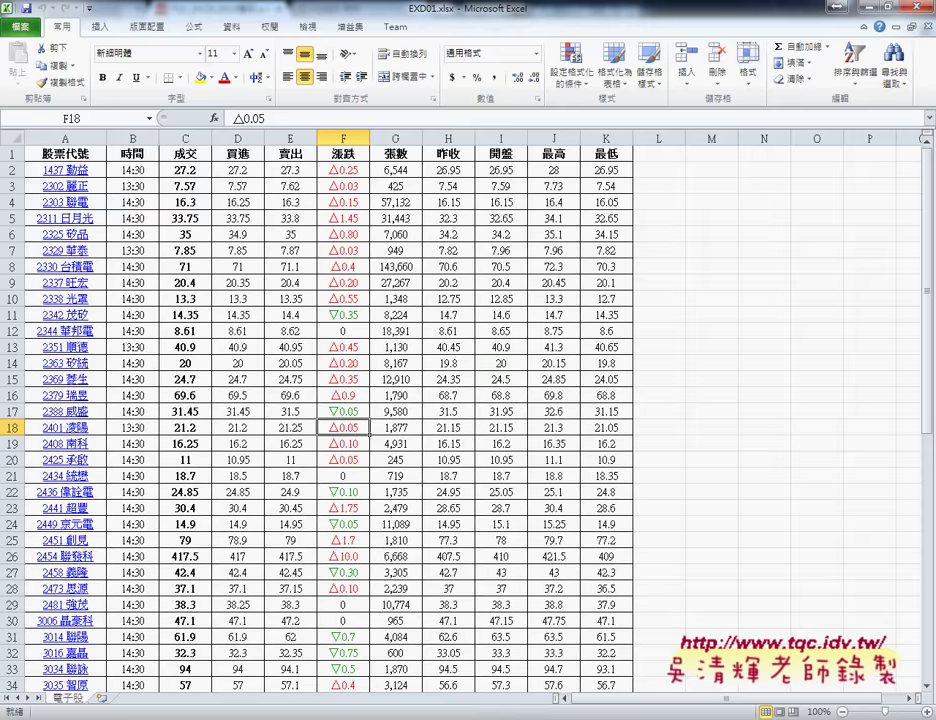
Mark item 1's column order in the task PDF: 成交, 昨收, 開盤, 最高, 最低
left_click(250, 700)
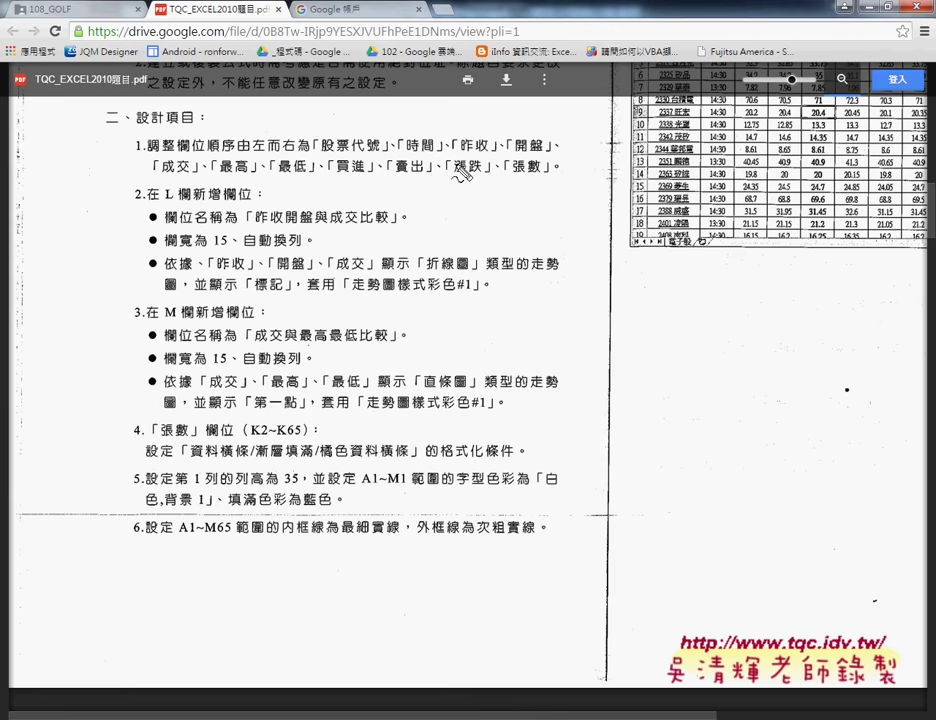
left_click_drag(222, 181, 300, 181)
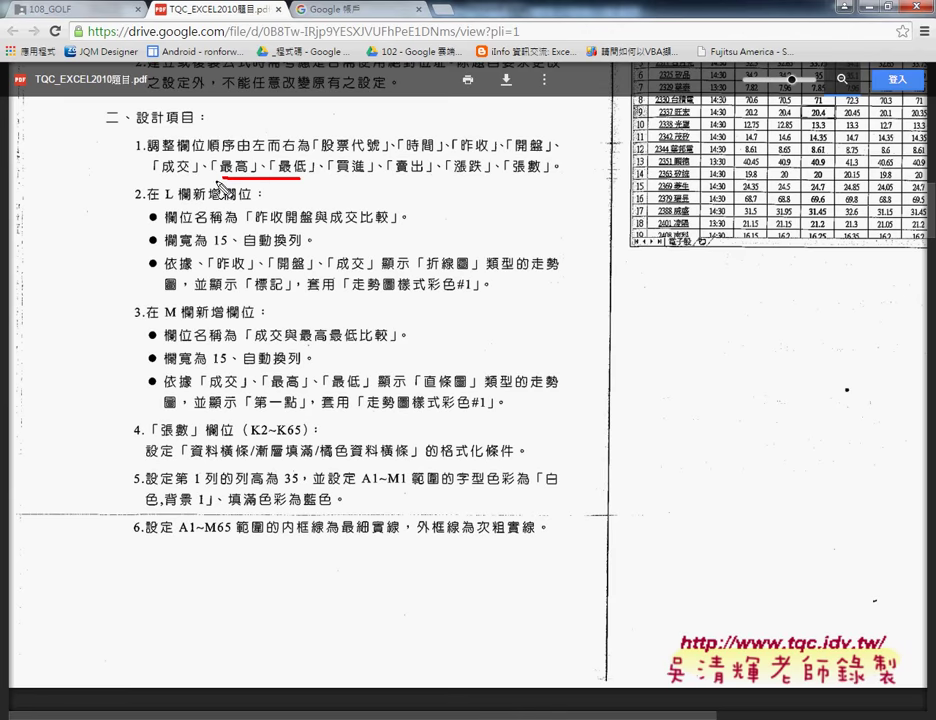
left_click_drag(175, 181, 185, 183)
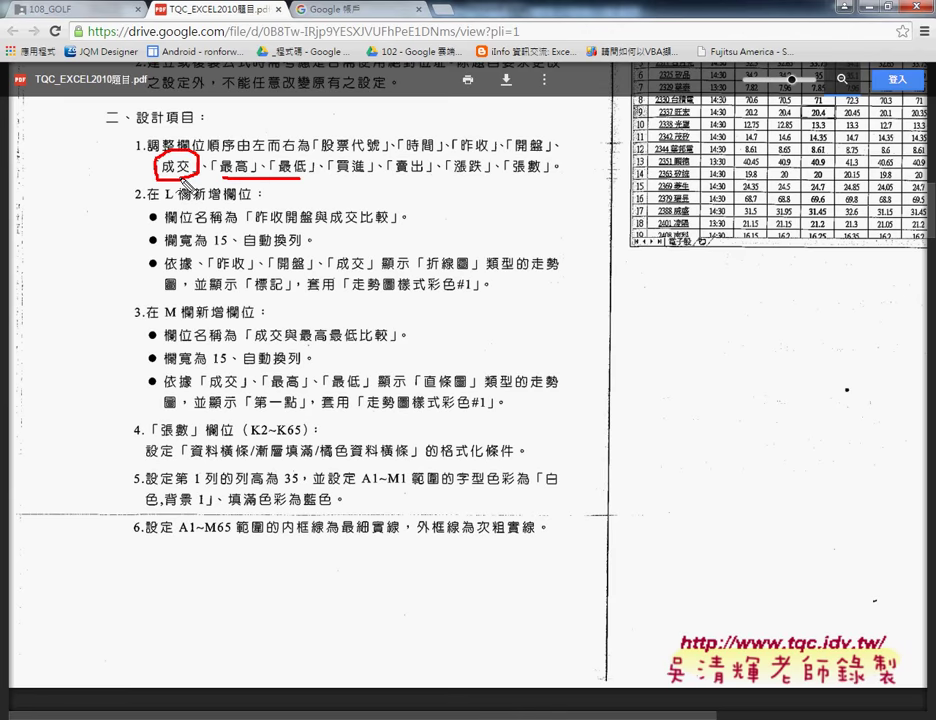
left_click_drag(460, 155, 545, 157)
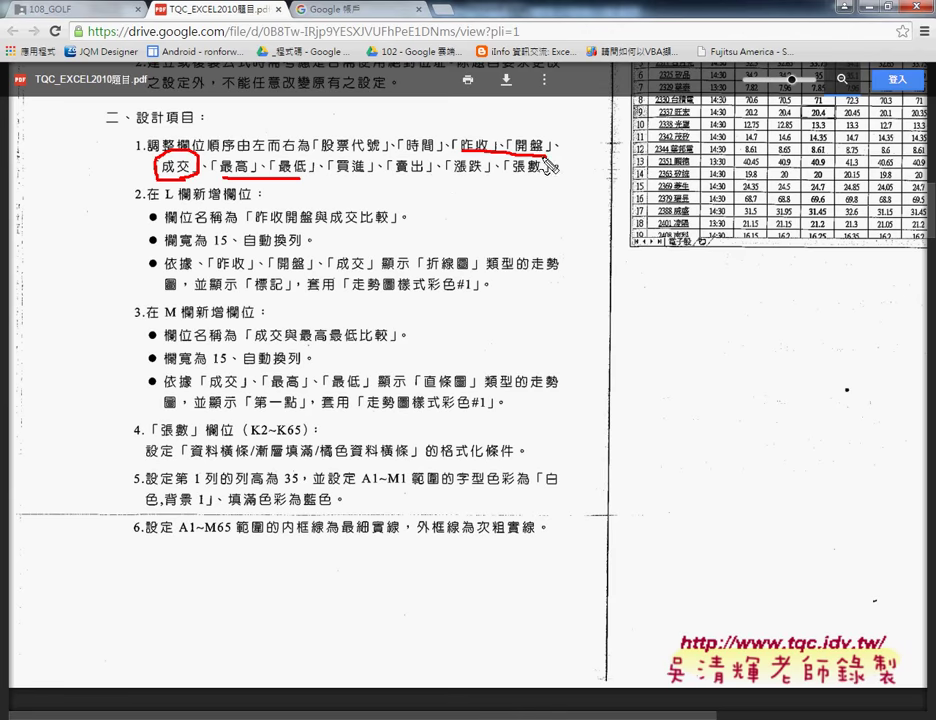
left_click_drag(163, 145, 138, 158)
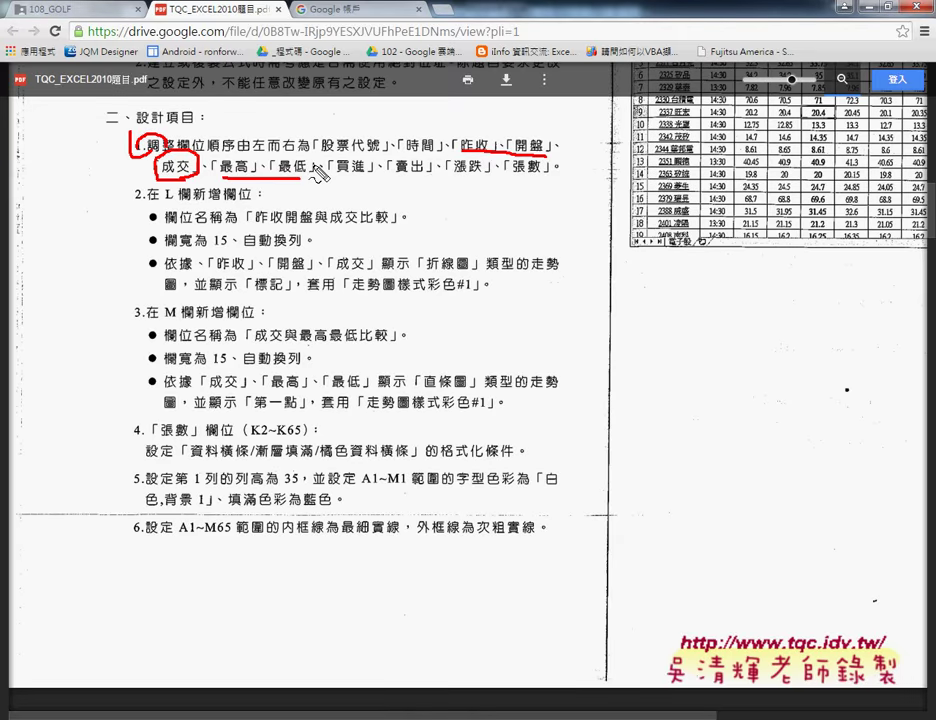
key("Escape")
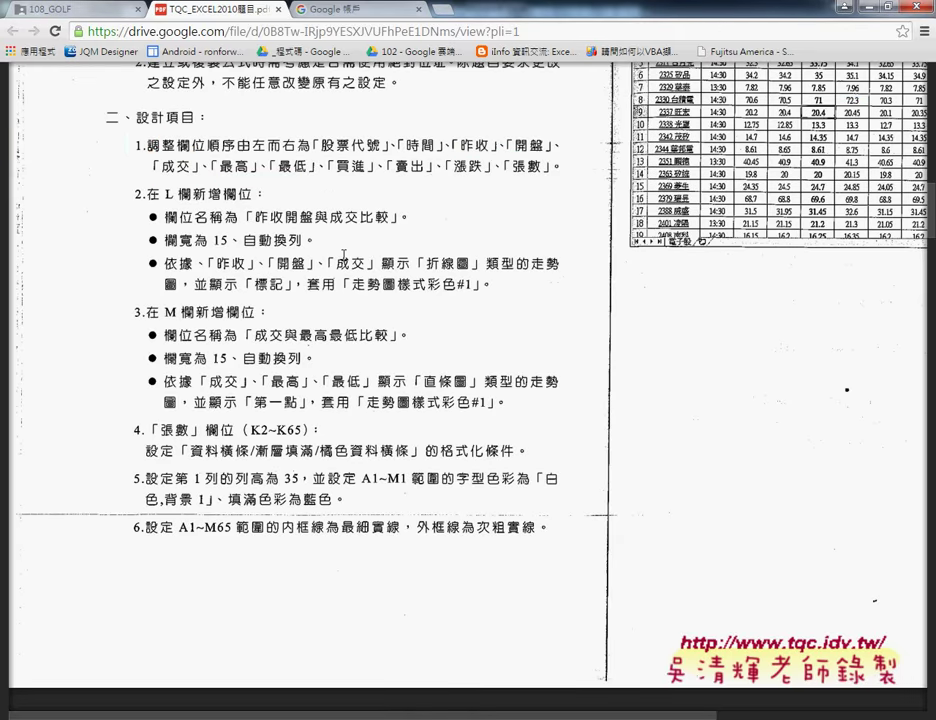
Cut columns H:I holding 昨收 and 開盤 in EXD01
mouse_move(340, 700)
left_click(400, 650)
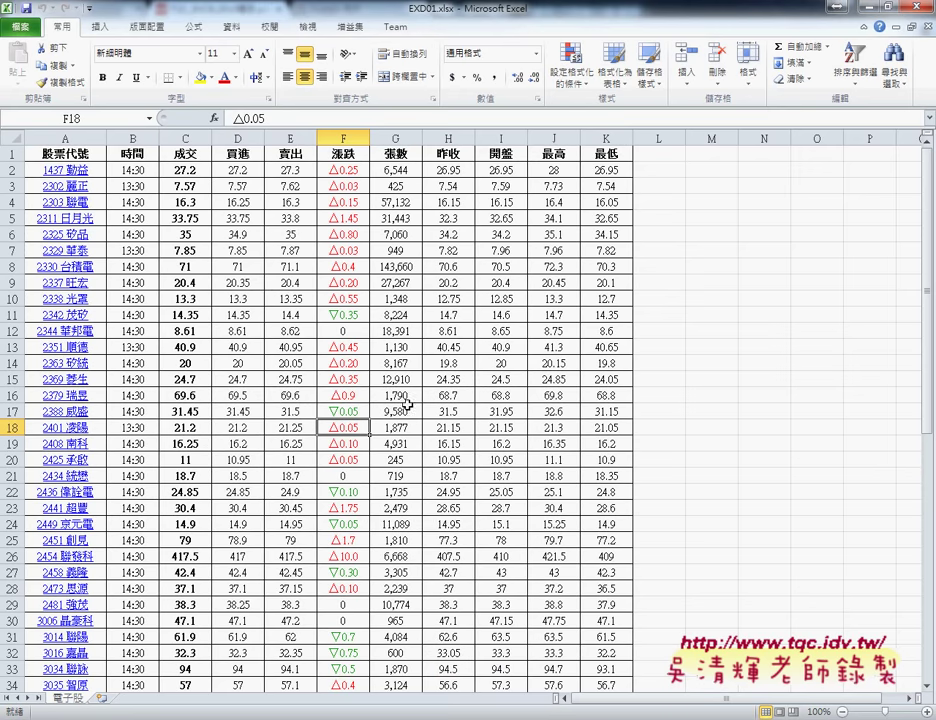
left_click_drag(462, 138, 500, 137)
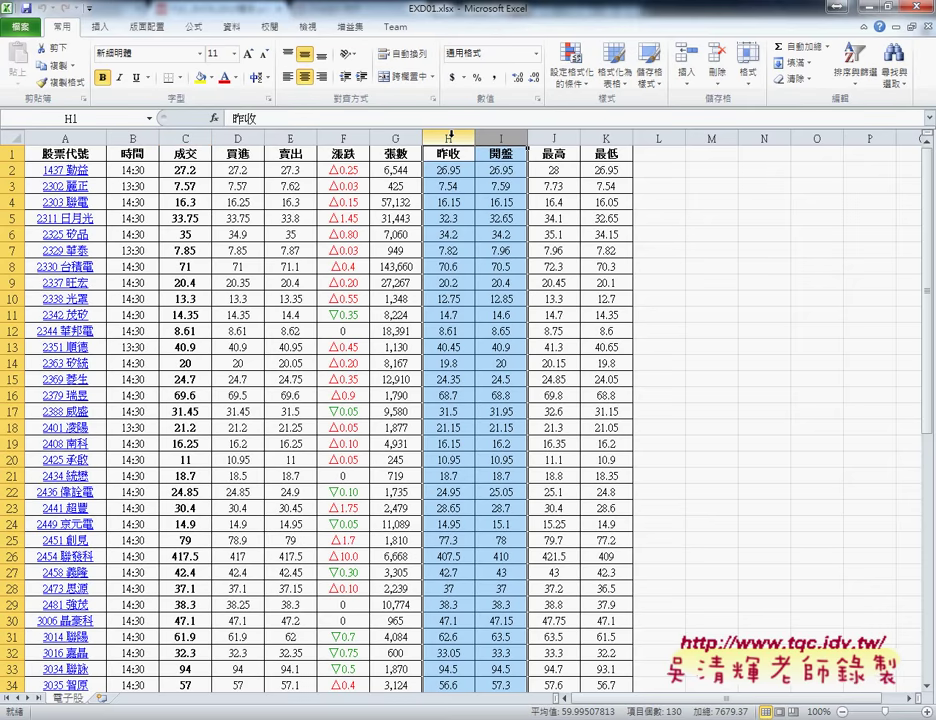
left_click_drag(459, 138, 503, 138)
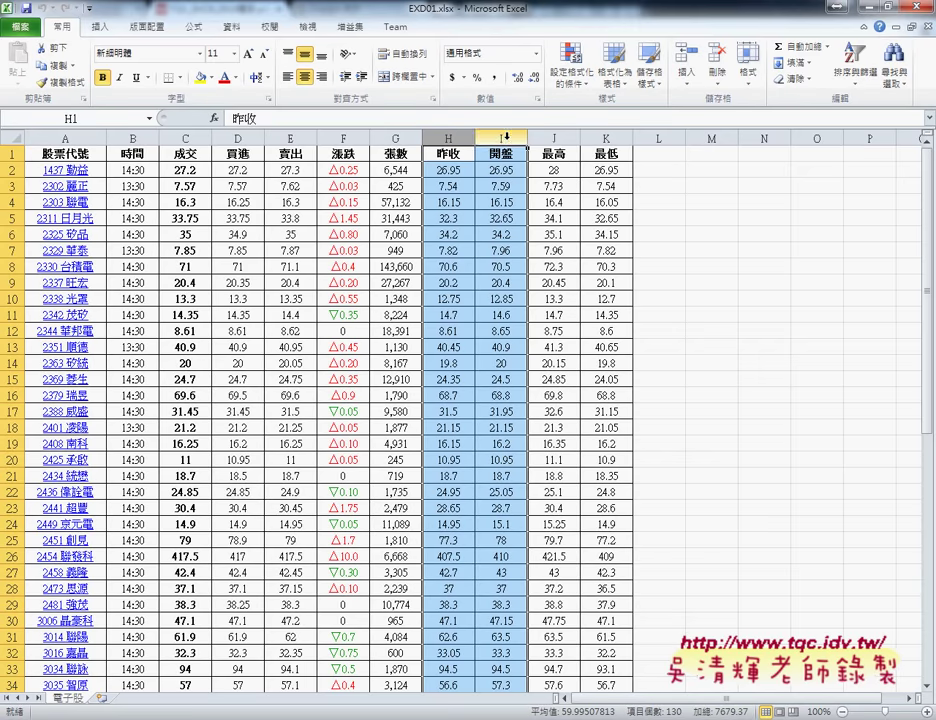
right_click(487, 196)
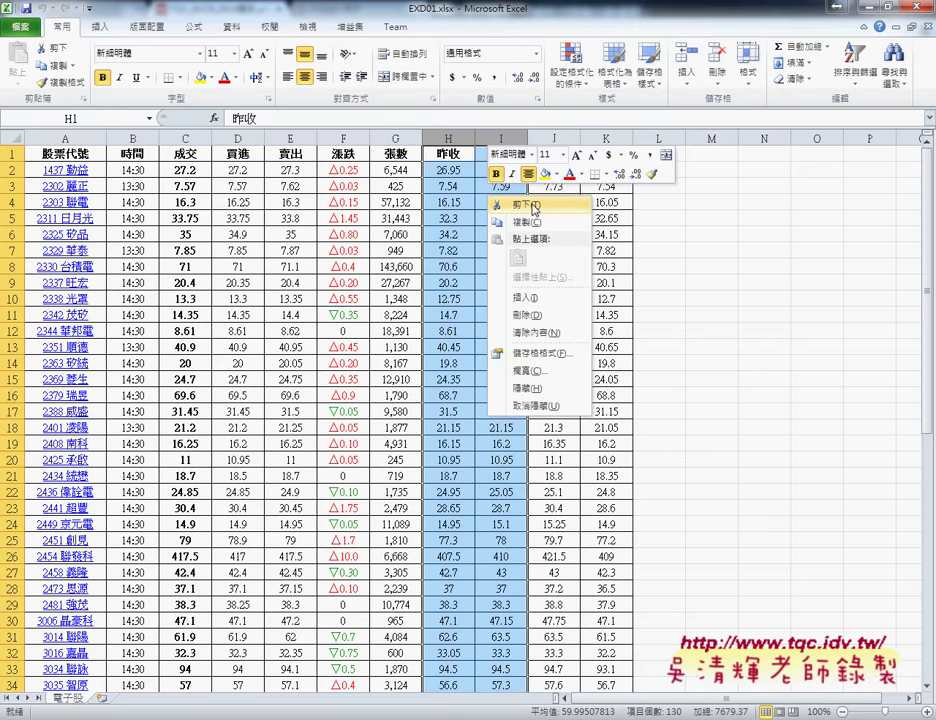
left_click(533, 206)
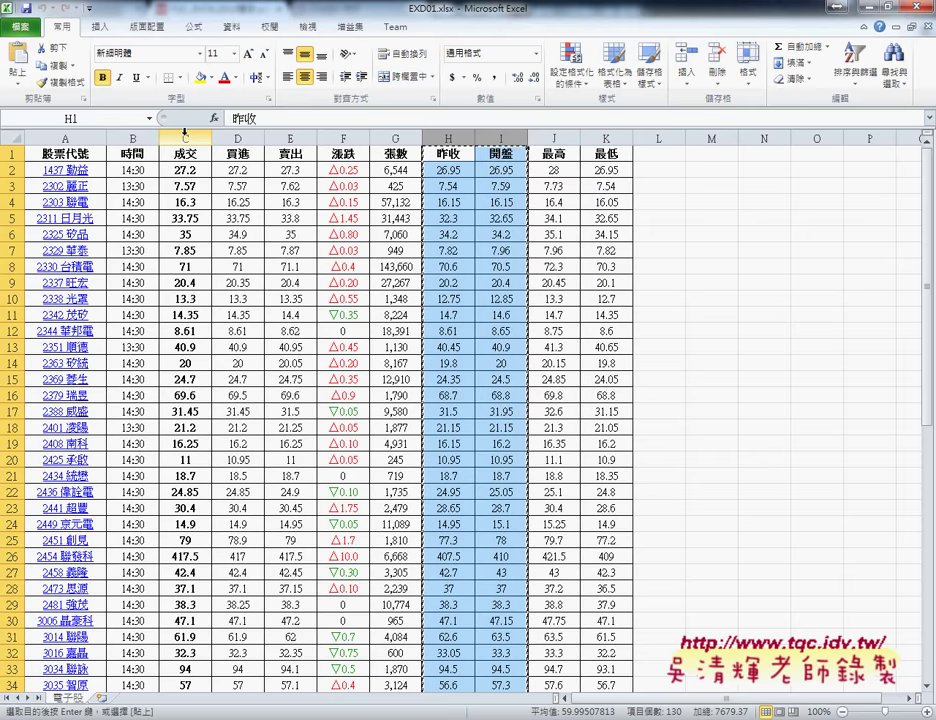
Insert the cut columns at column C, ahead of 成交
left_click(184, 133)
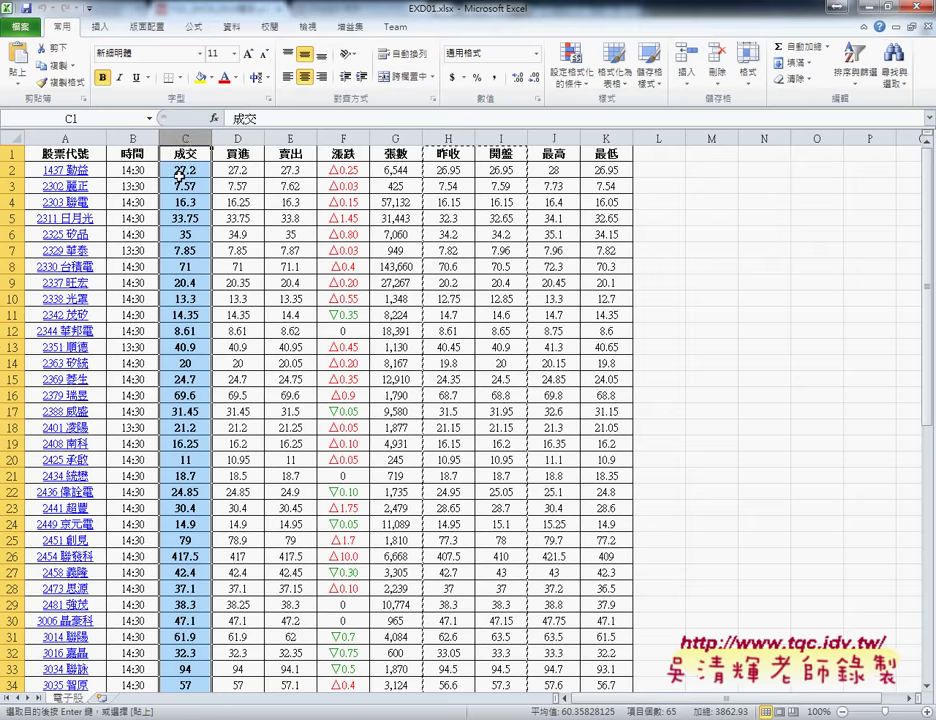
right_click(185, 180)
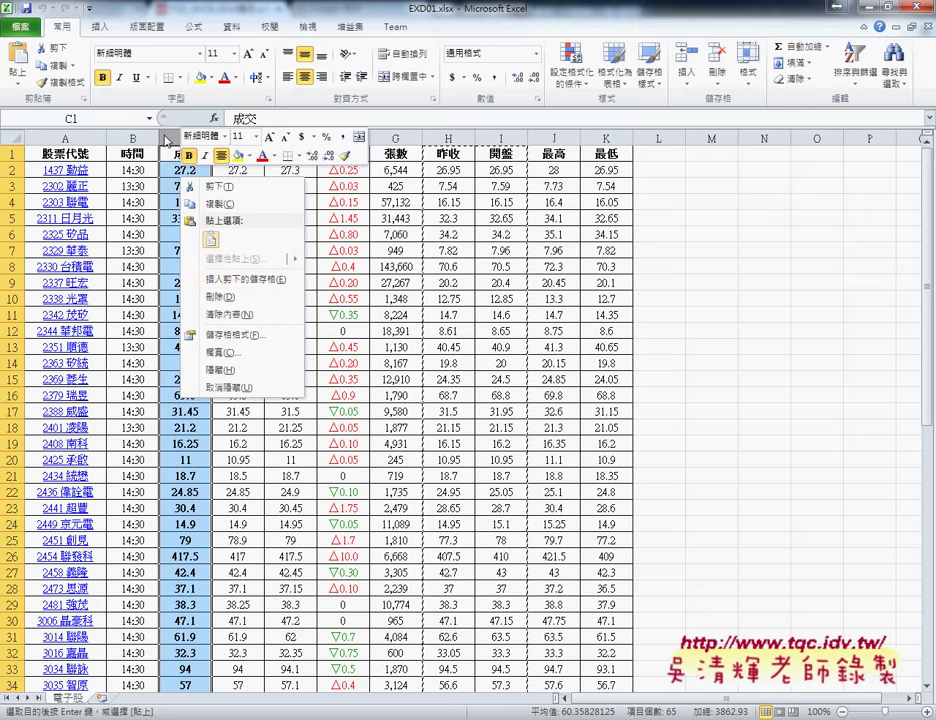
left_click(240, 279)
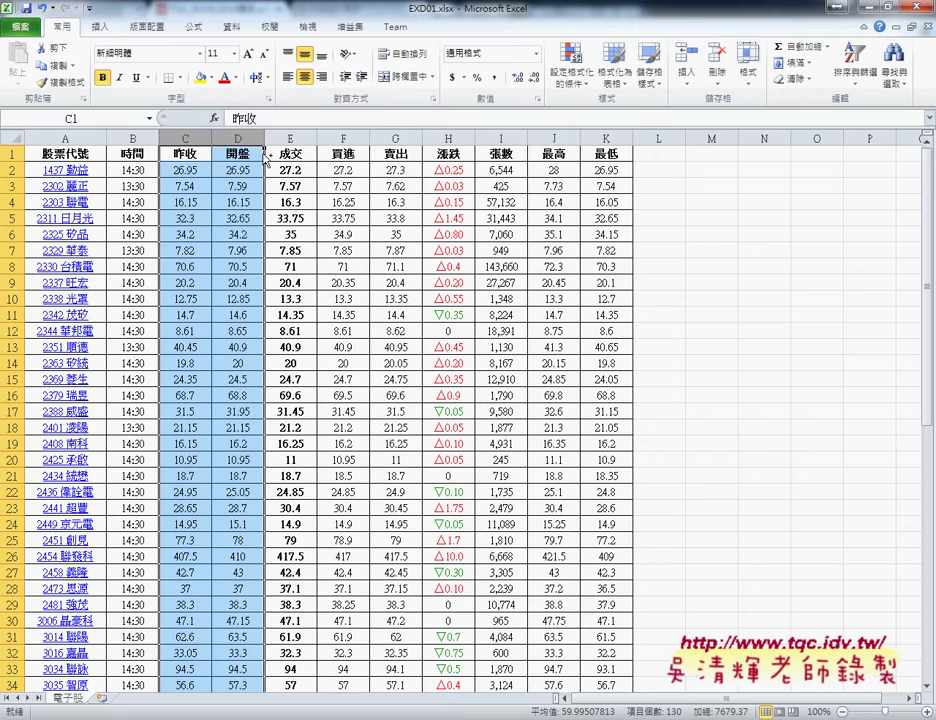
Sketch the planned move, then cut columns J:K holding 最高 and 最低
left_click_drag(268, 158, 272, 150)
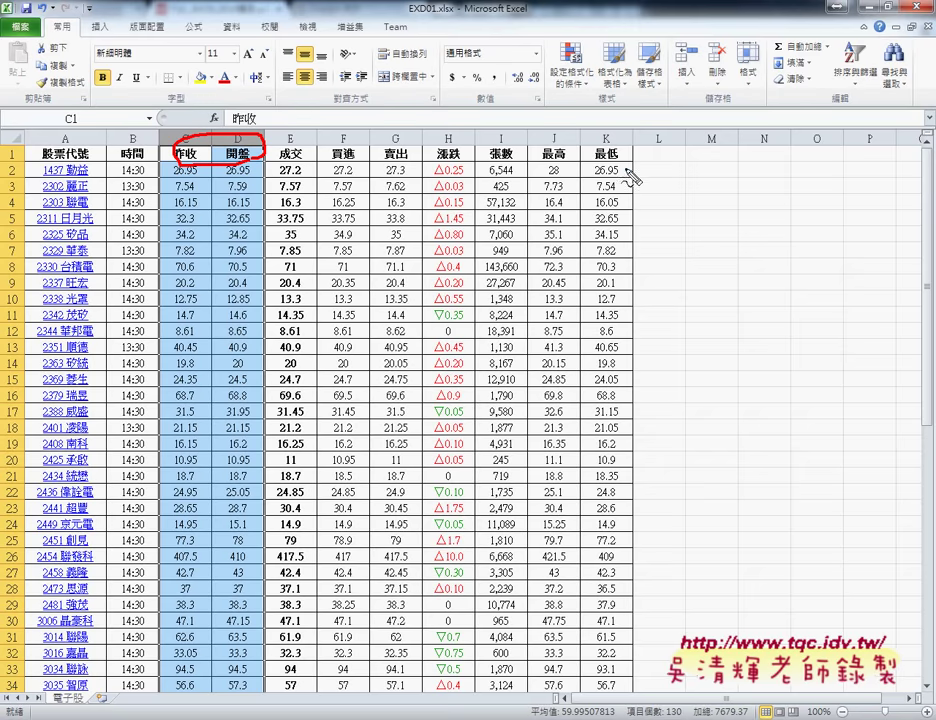
left_click_drag(626, 168, 632, 176)
mouse_move(520, 102)
left_mouse_down()
mouse_move(318, 142)
mouse_move(318, 161)
left_mouse_up()
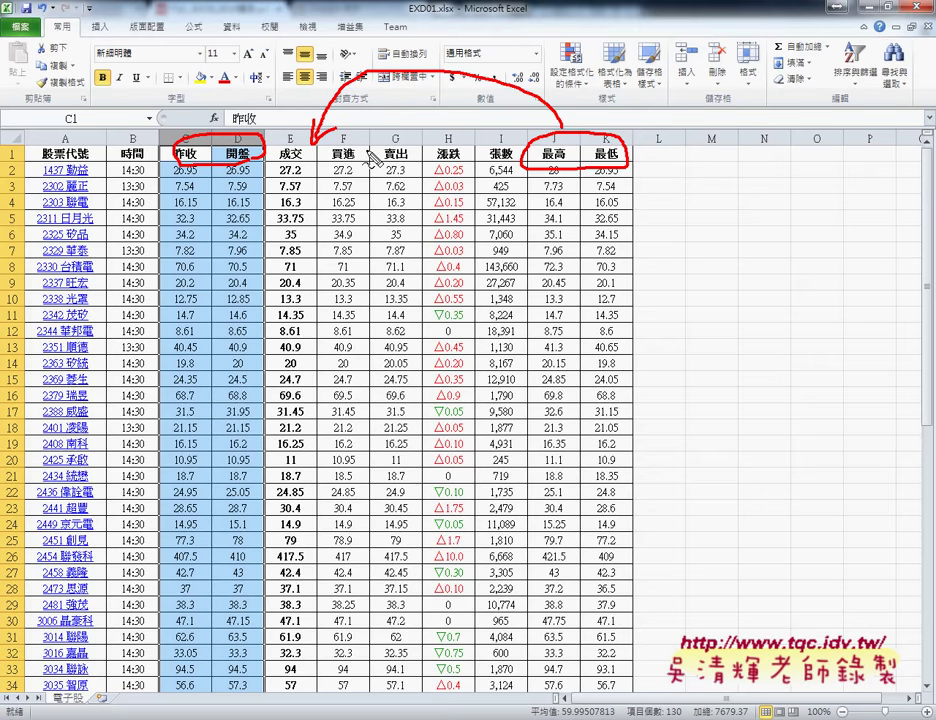
left_click_drag(553, 138, 587, 137)
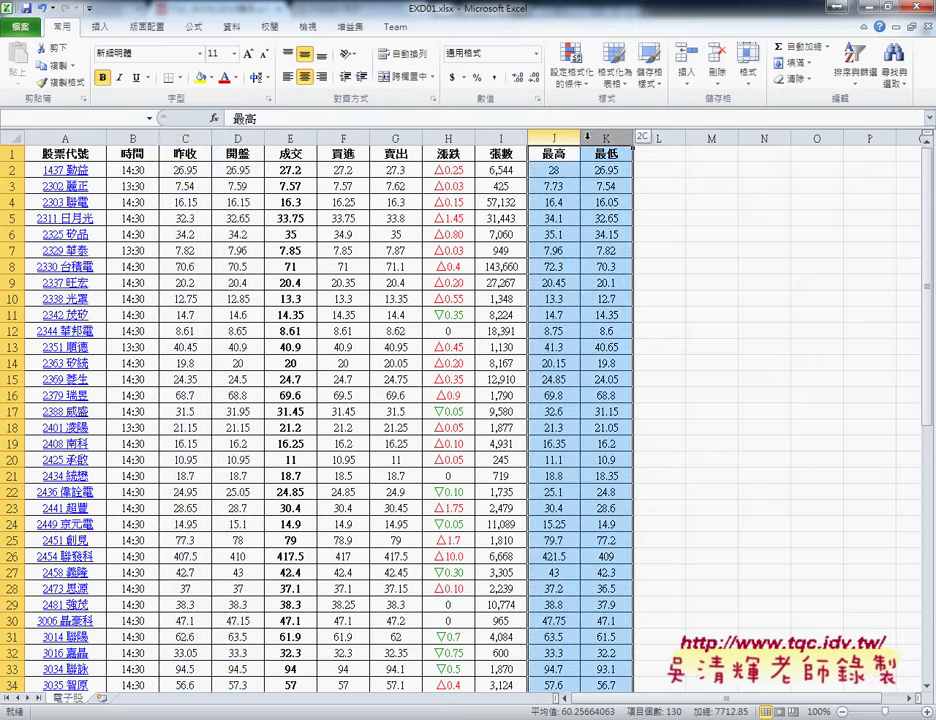
right_click(605, 189)
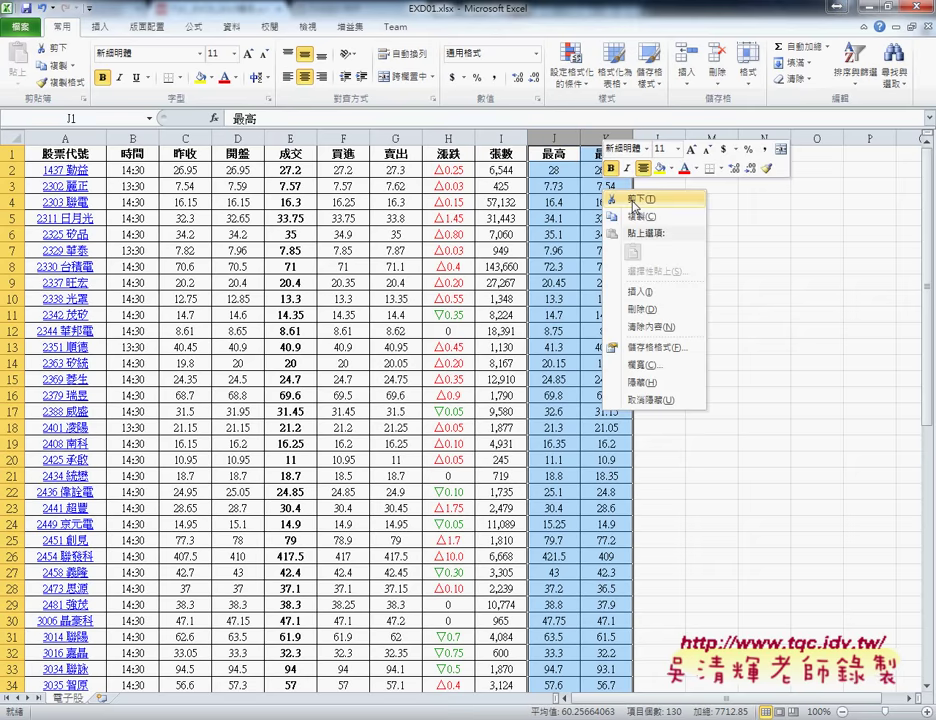
left_click(639, 202)
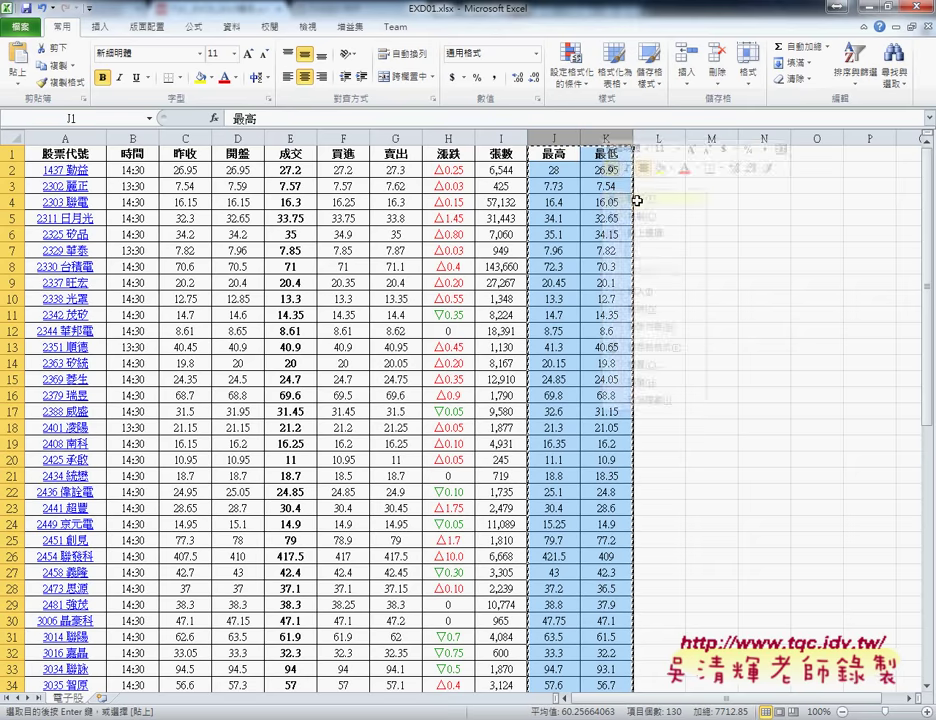
Insert the cut 最高 and 最低 columns at column F, ahead of 買進
left_click(290, 138)
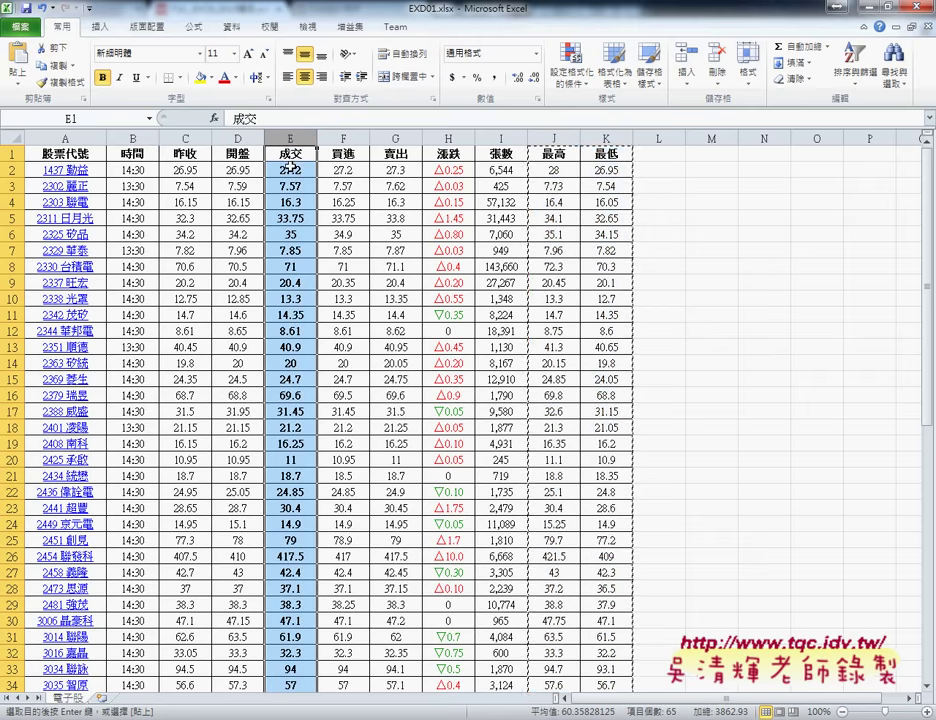
left_click(345, 134)
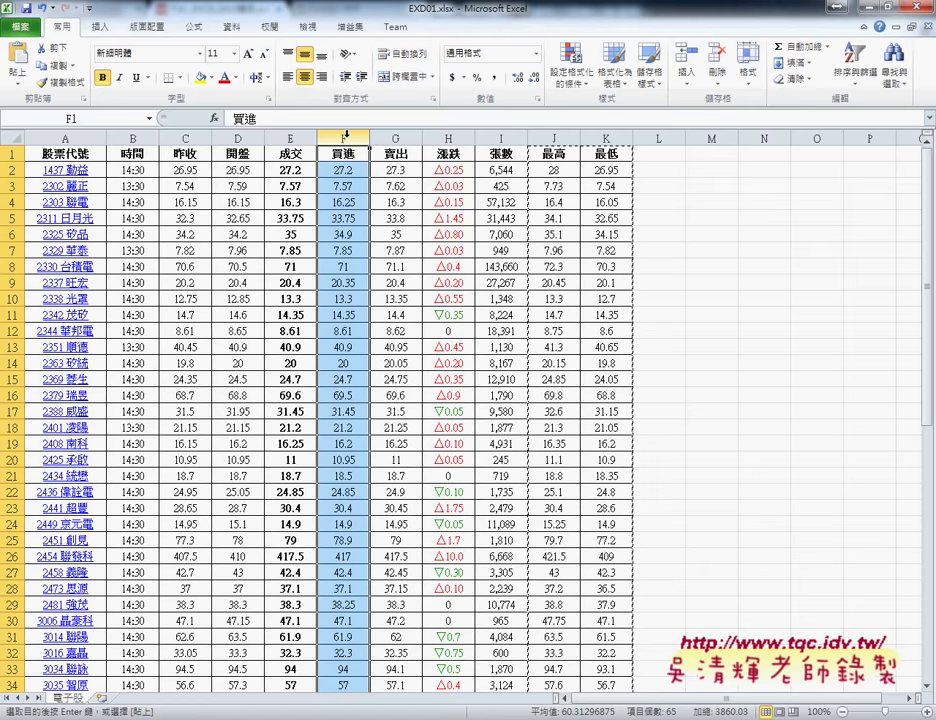
right_click(340, 215)
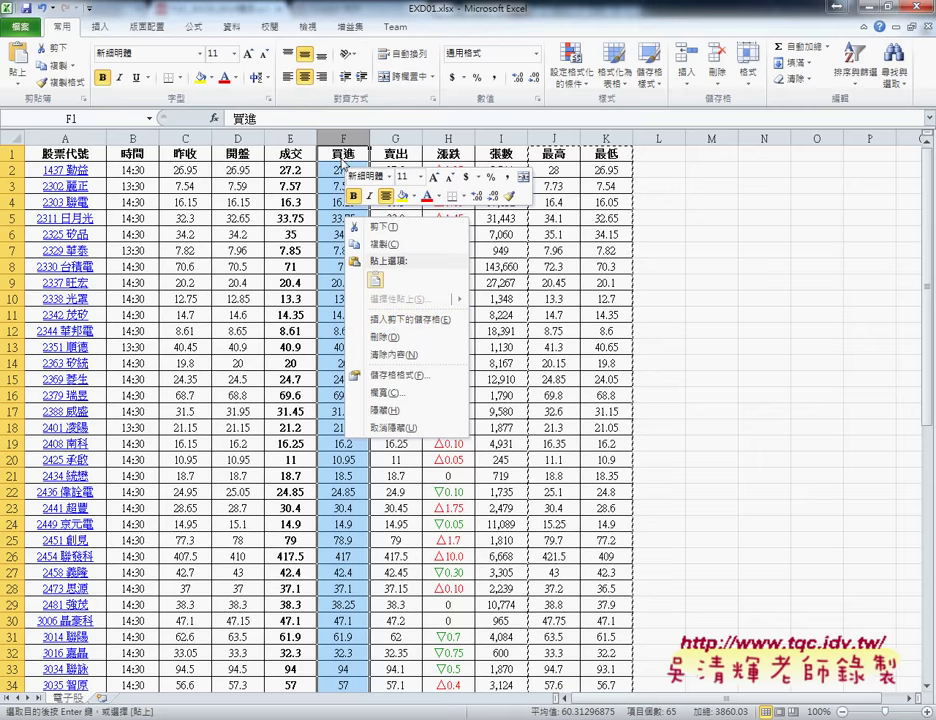
left_click(410, 319)
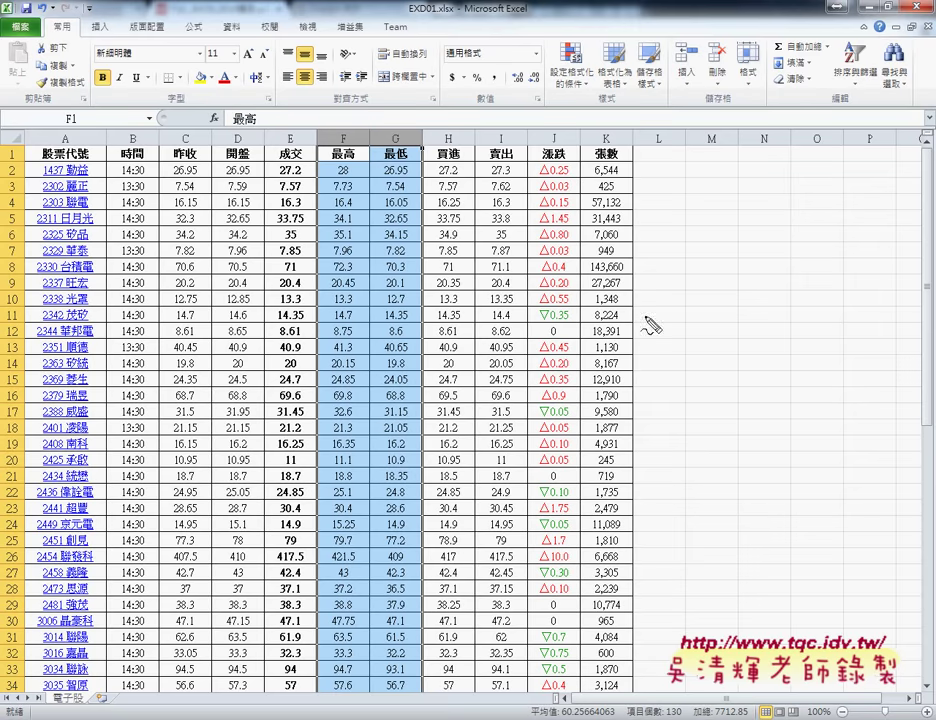
Mark the reordered 成交, 昨收, 最高 and 最低 headers, then clear the marks
left_click_drag(312, 147, 272, 149)
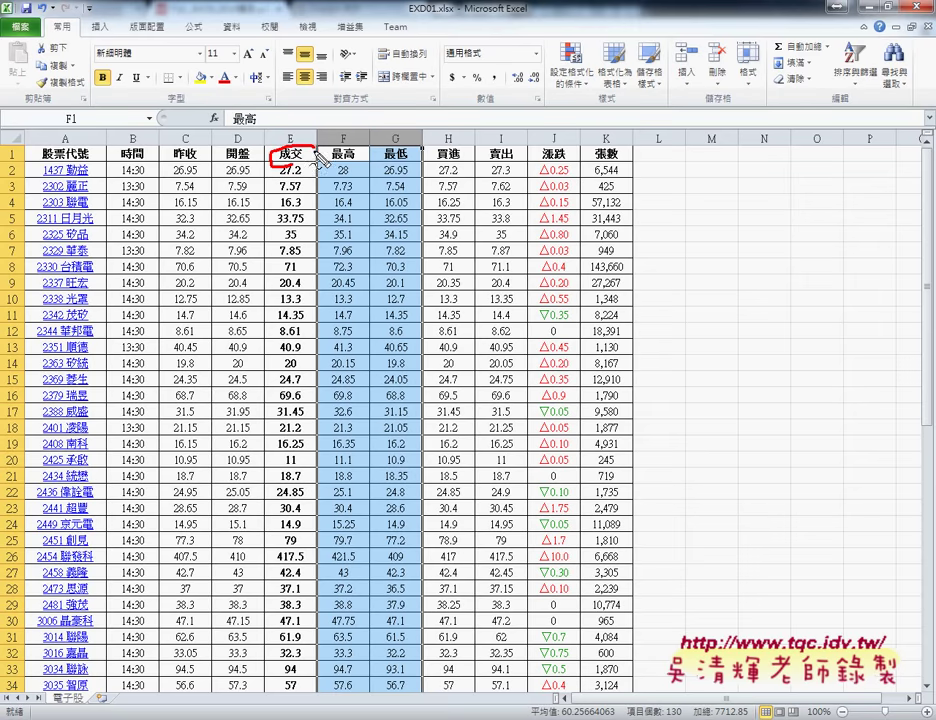
left_click_drag(158, 163, 212, 162)
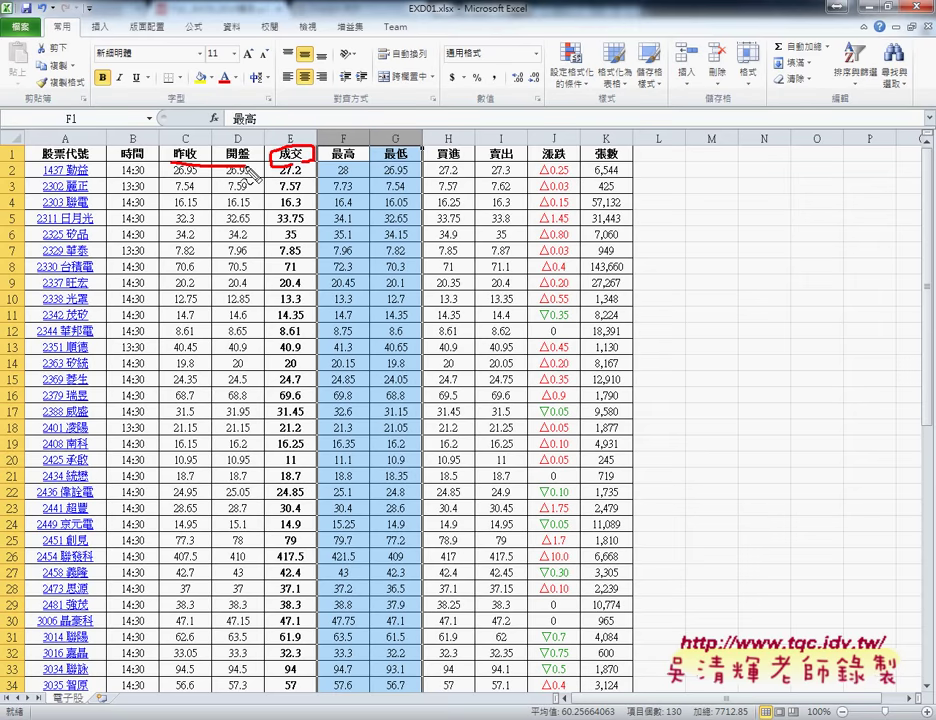
left_click_drag(322, 161, 421, 162)
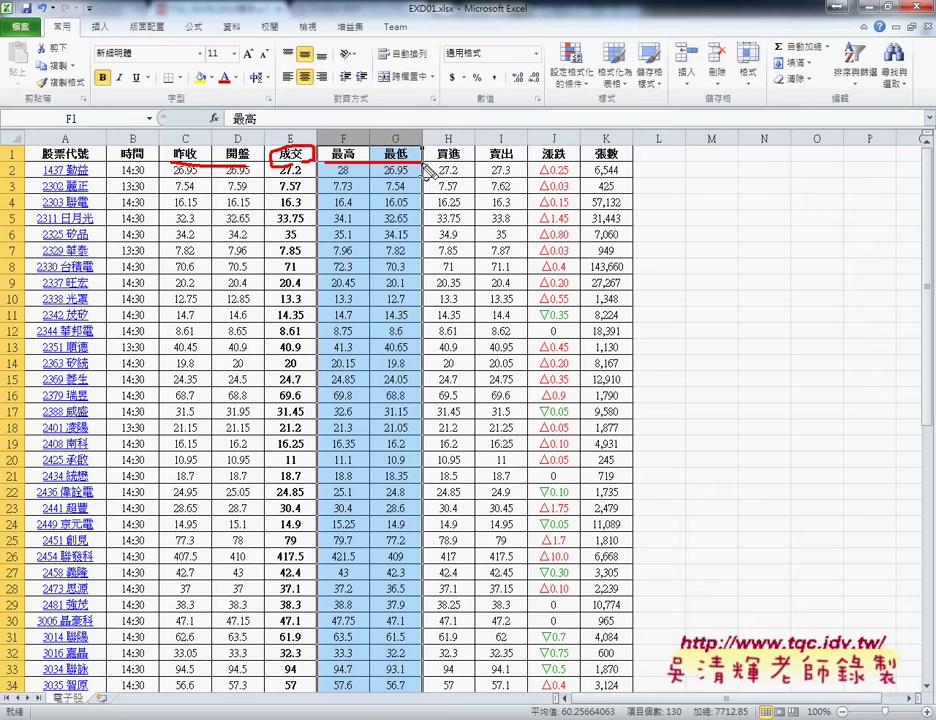
key("Escape")
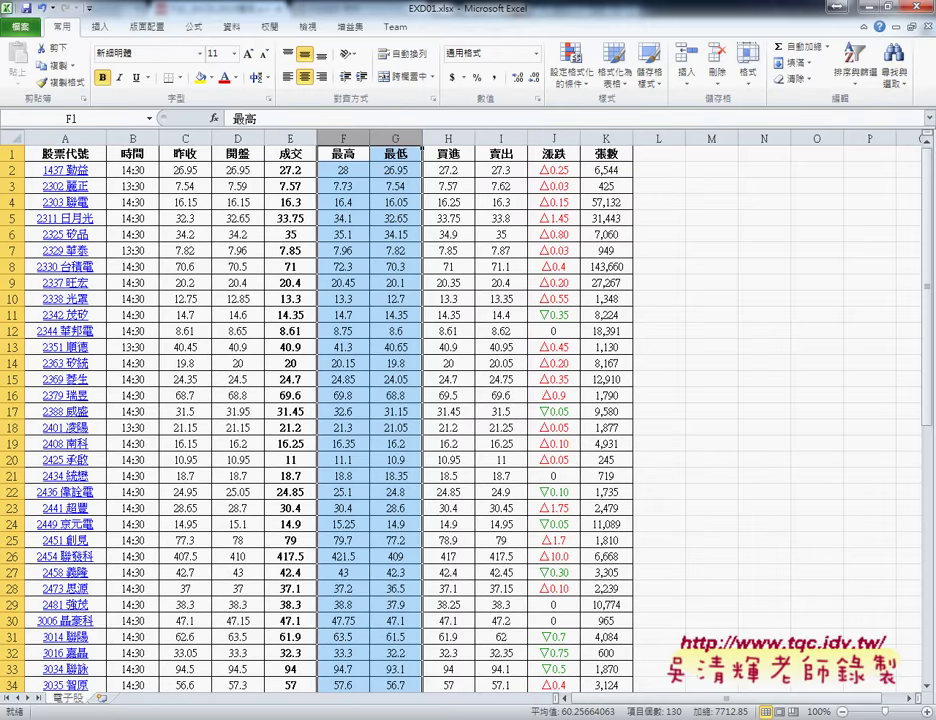
Check the task PDF, select cells L1 and M1 in EXD01, and return to the PDF
left_click(272, 620)
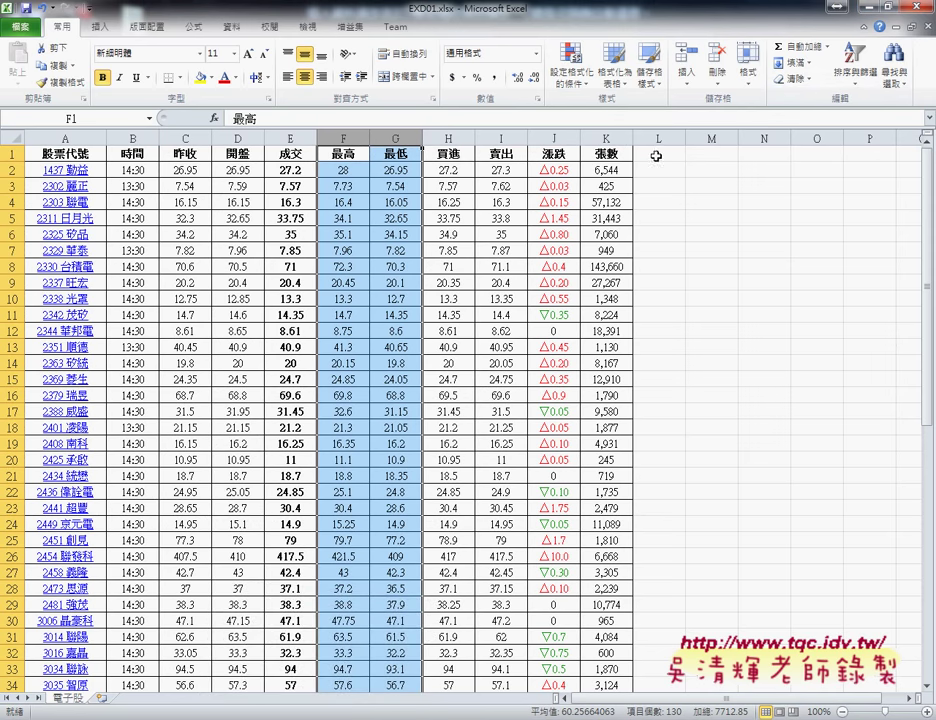
left_click(656, 155)
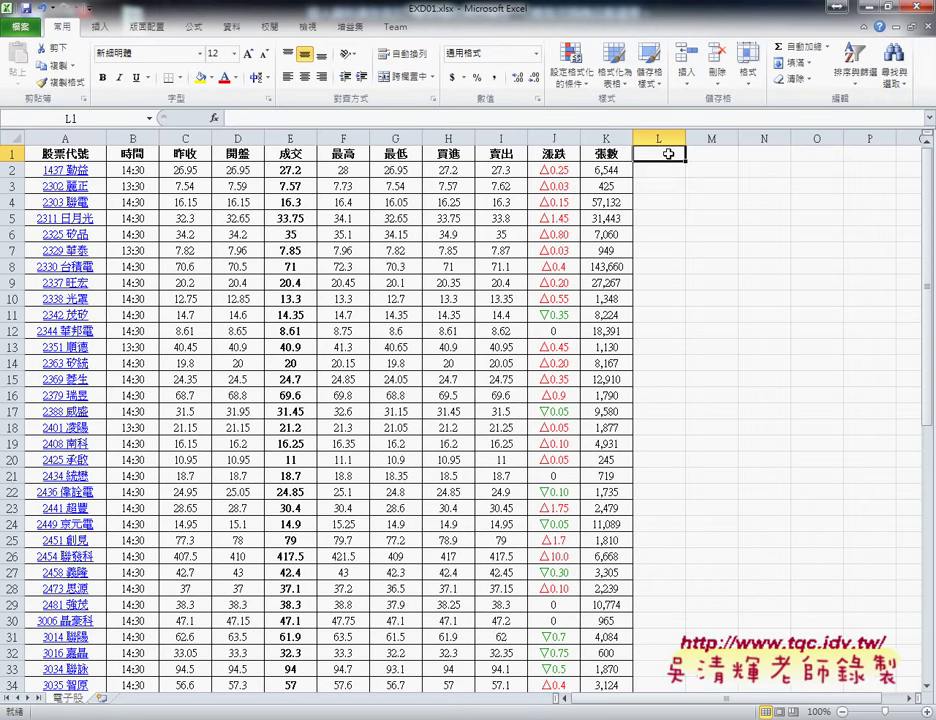
left_click(716, 153)
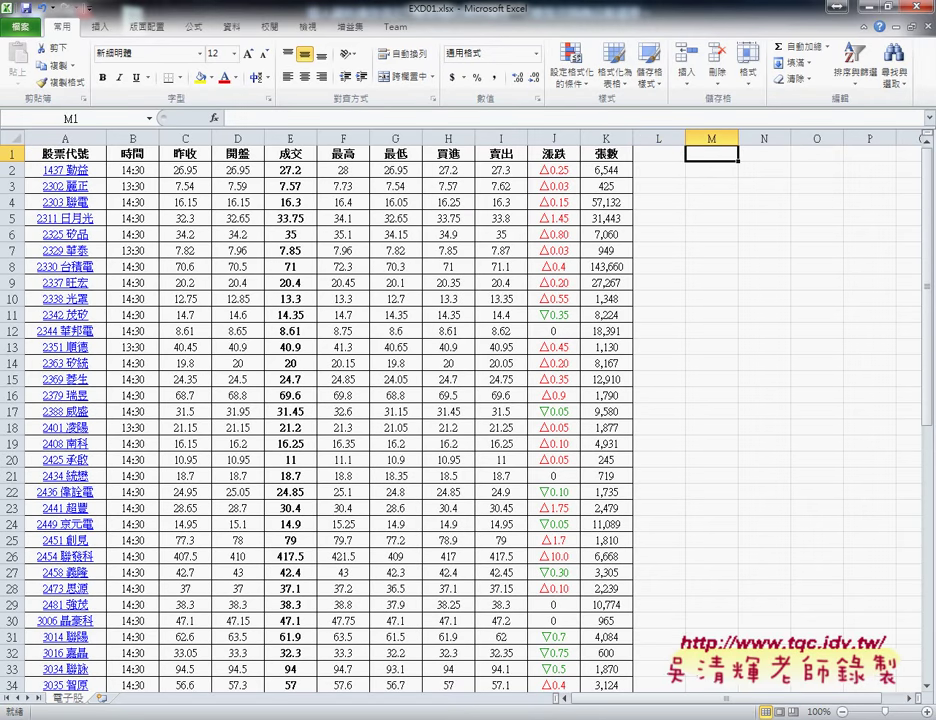
key("alt+Tab")
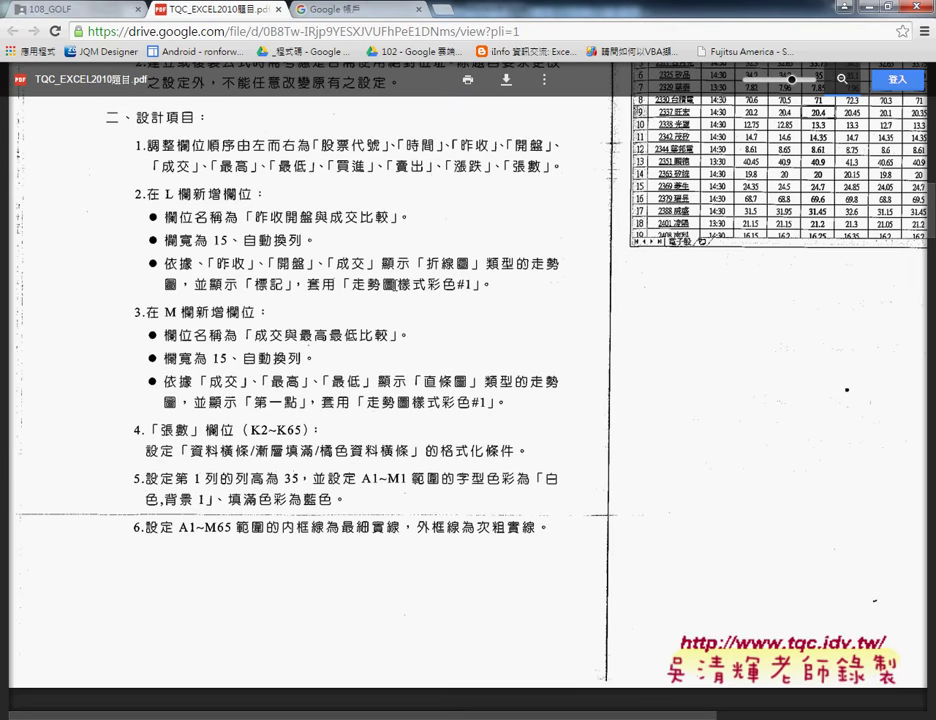
Take the heading 昨收開盤與成交比較 from 110.xlsx and put it into EXD01 cell L1
mouse_move(255, 710)
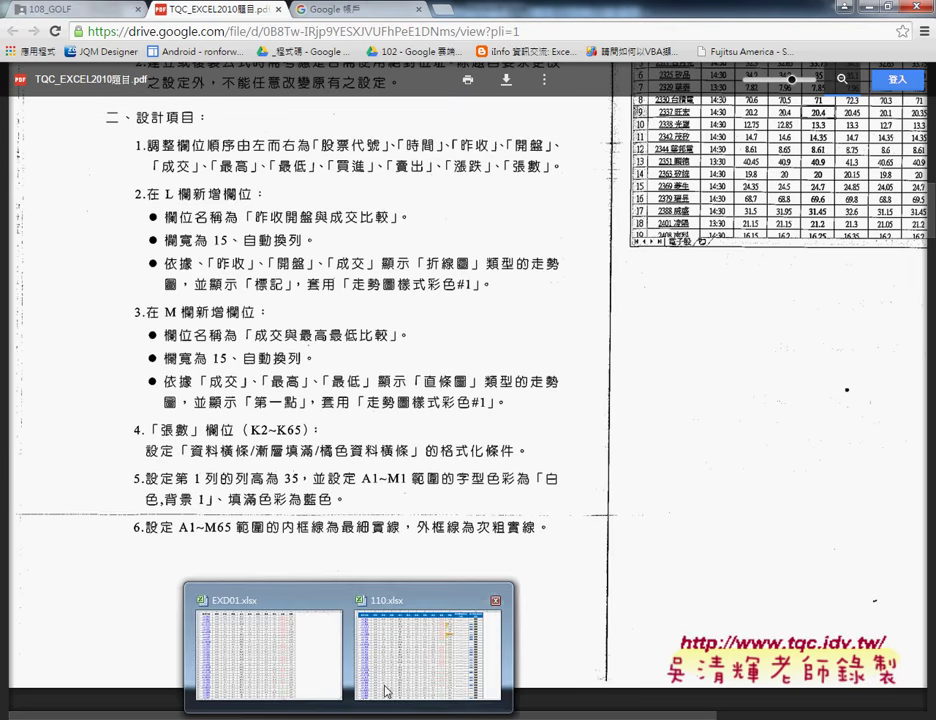
left_click(304, 485)
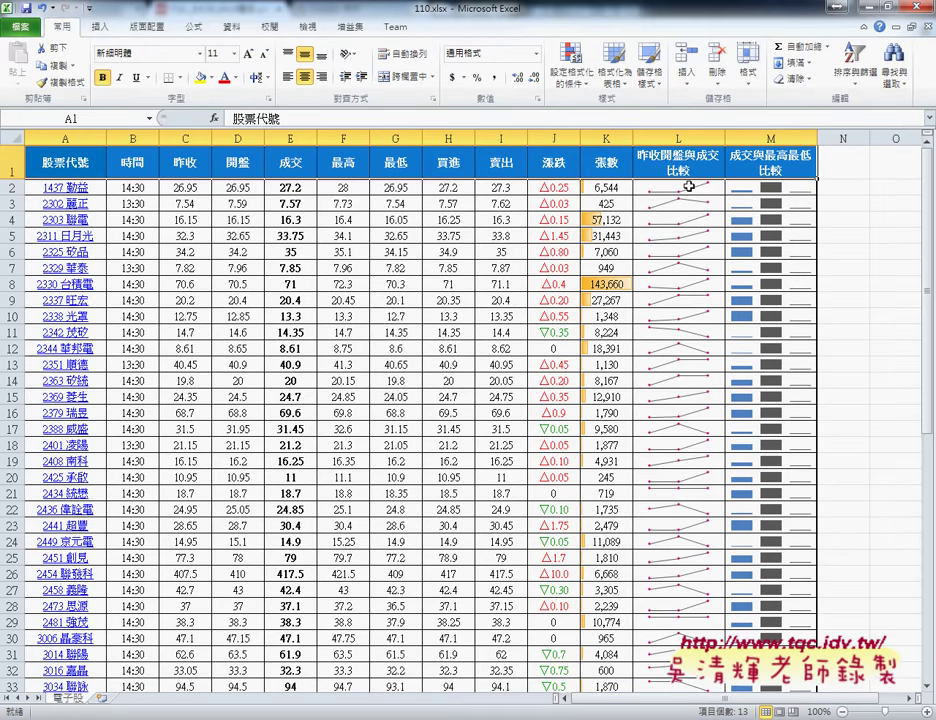
key("alt+Tab")
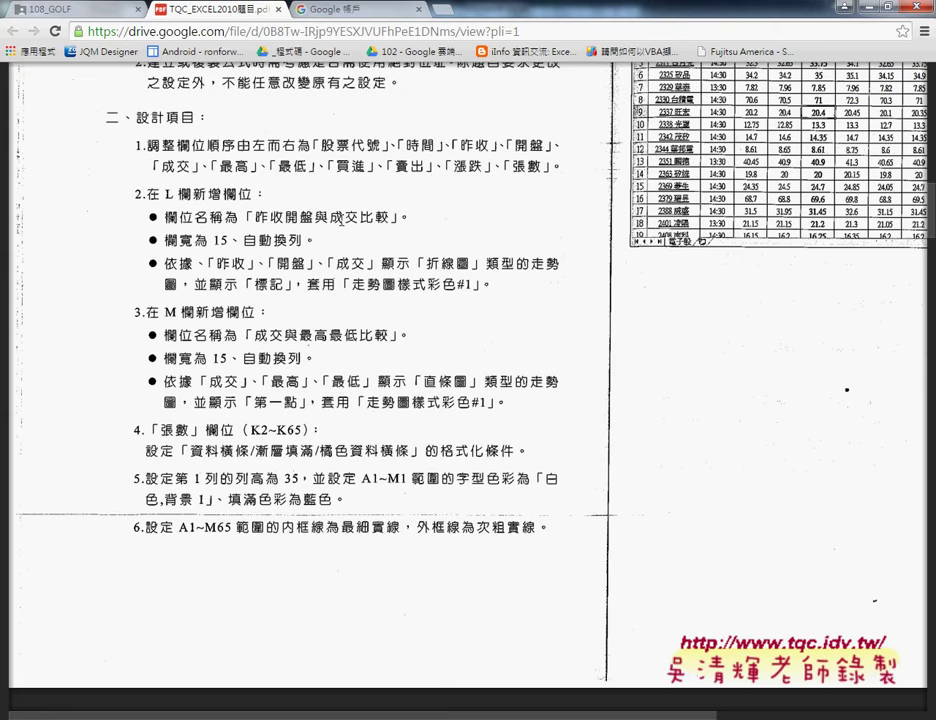
left_click(868, 9)
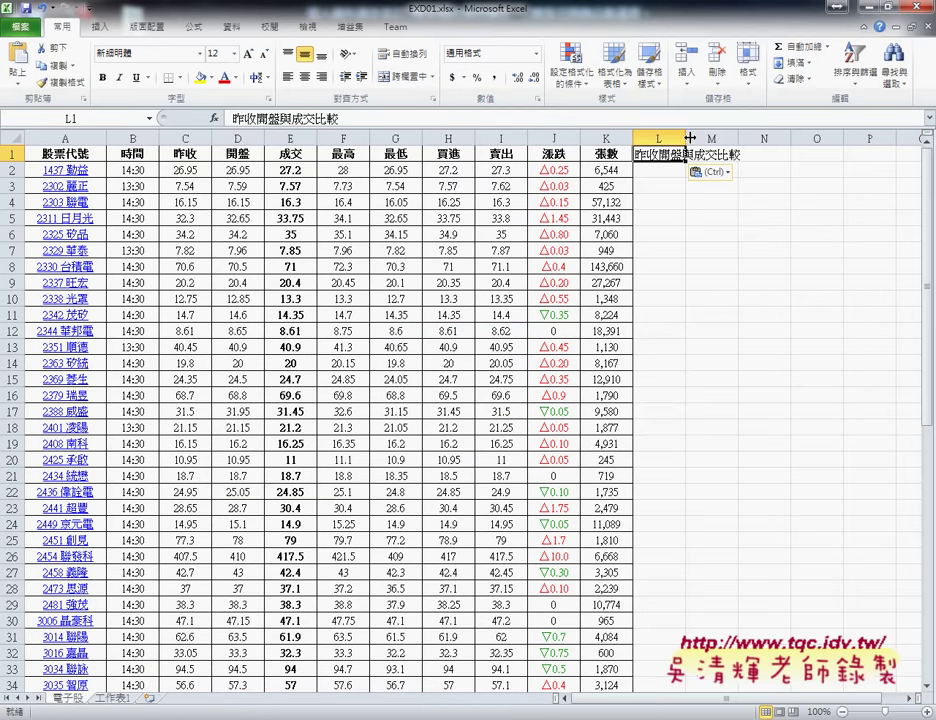
Widen column L to show more of the 昨收開盤與成交比較 heading, then select the column
left_click_drag(687, 137, 705, 137)
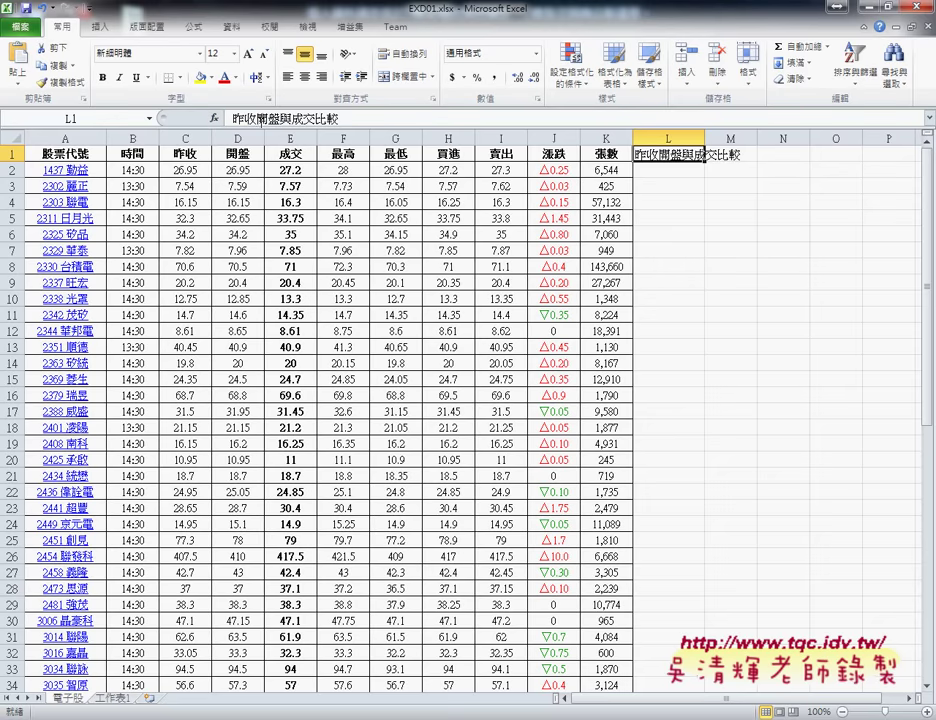
left_click_drag(338, 118, 234, 118)
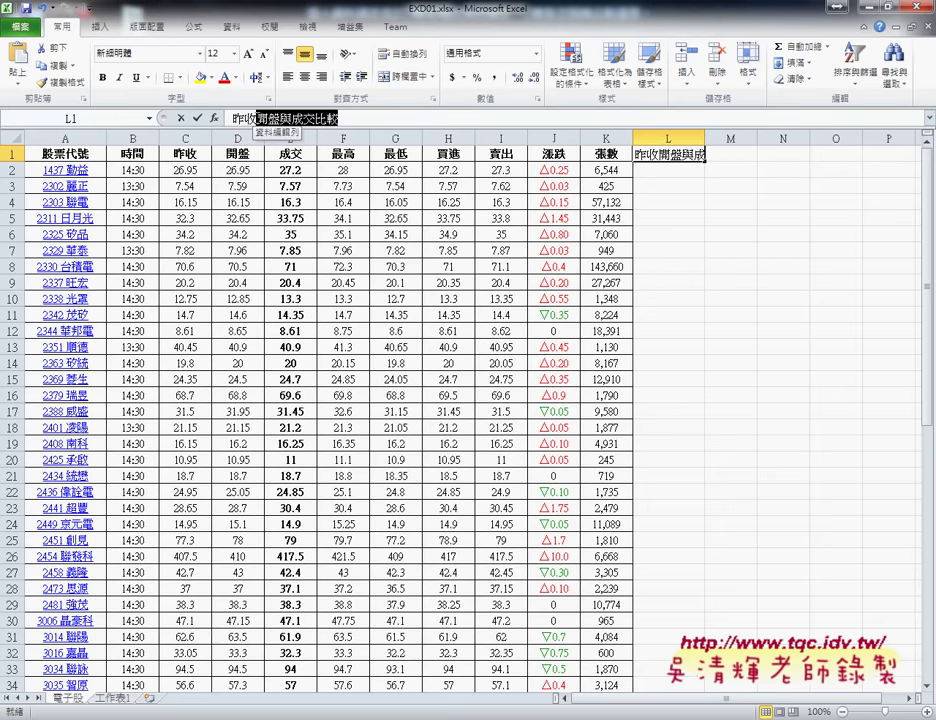
left_click(199, 119)
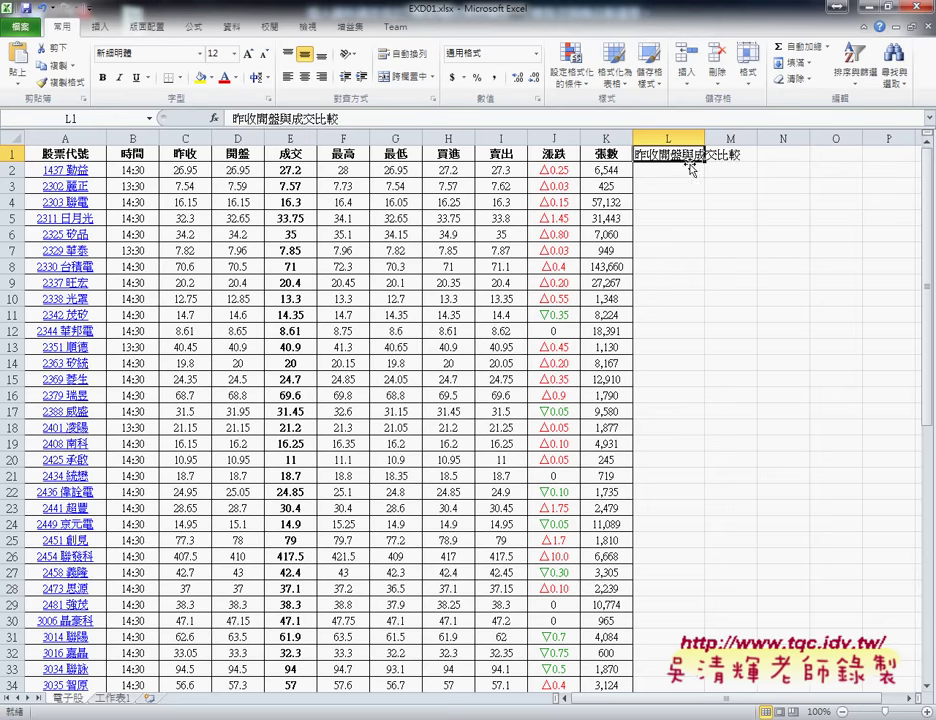
mouse_move(706, 138)
left_mouse_down()
mouse_move(717, 140)
mouse_move(702, 140)
left_mouse_up()
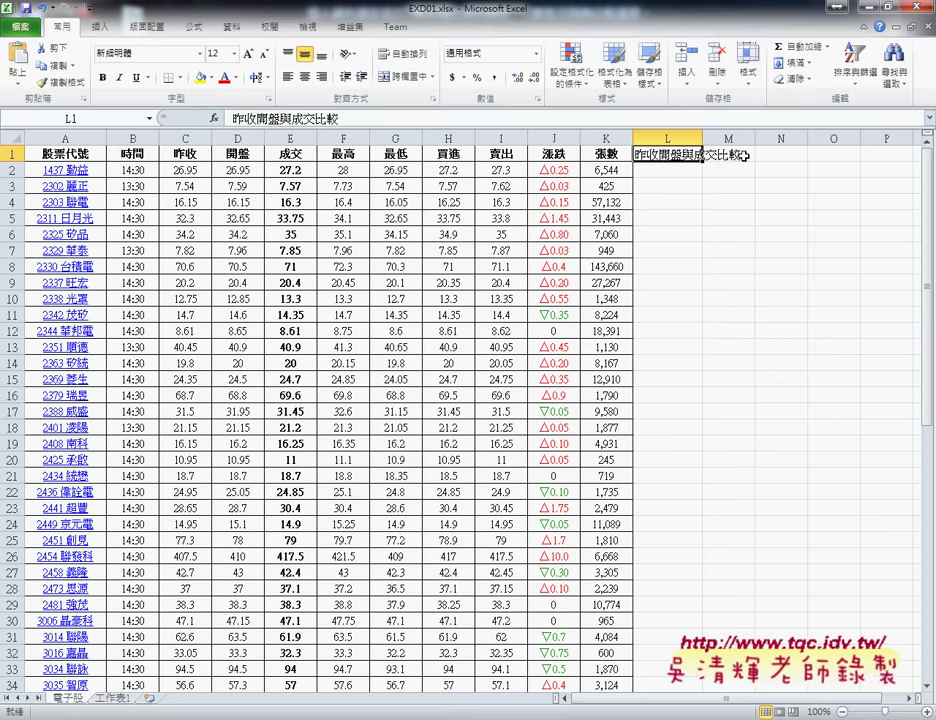
left_click(667, 137)
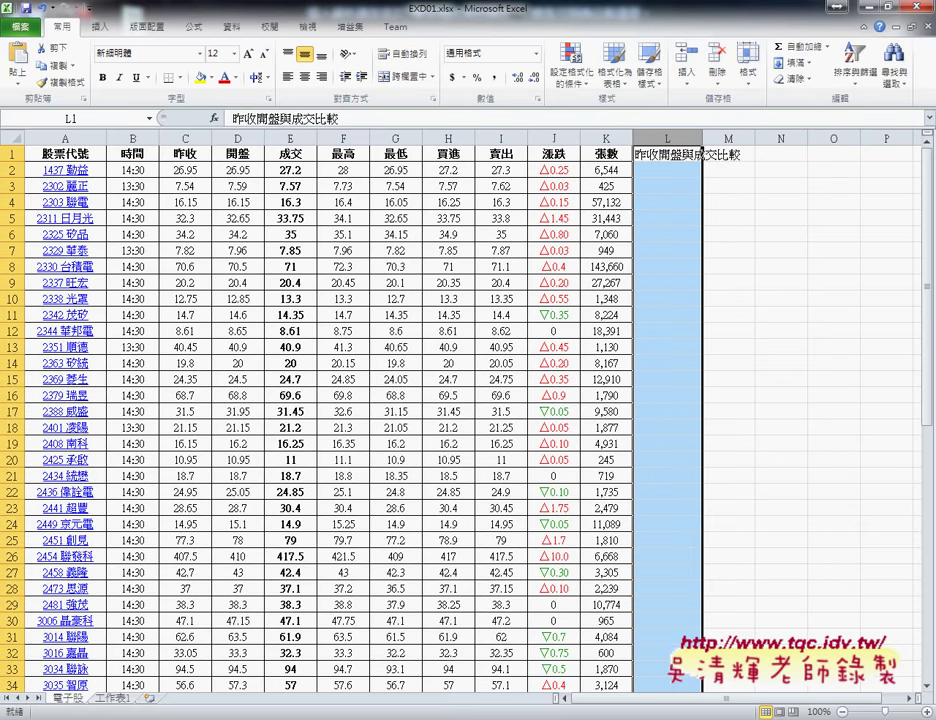
left_click(250, 625)
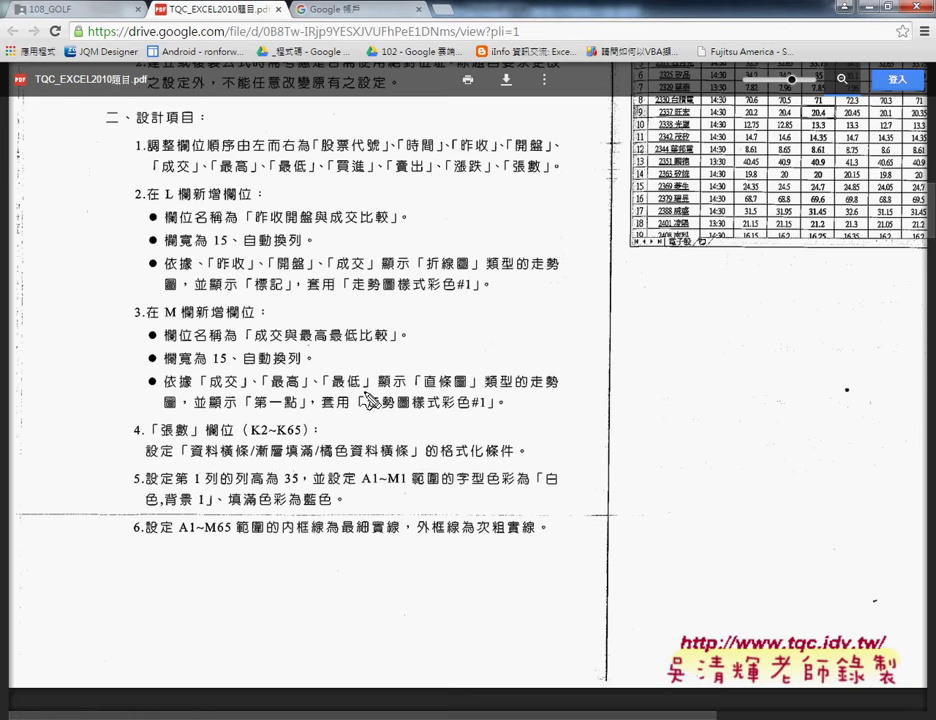
Mark the required column width 15 and the 走勢 sparkline requirement, then return to EXD01
left_click_drag(212, 247, 235, 249)
left_click_drag(530, 270, 557, 267)
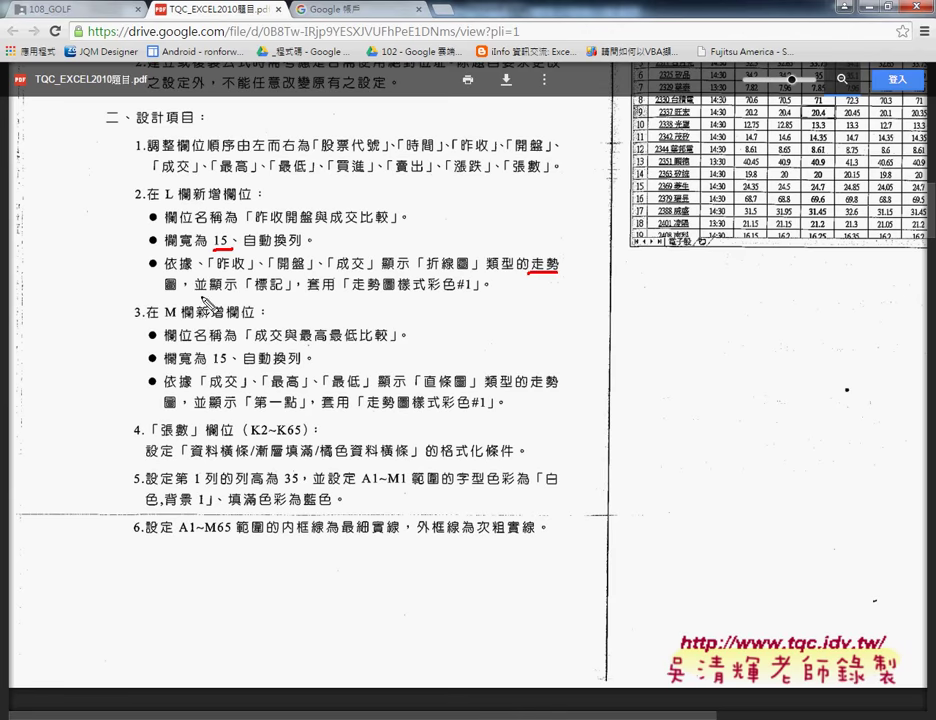
key("Escape")
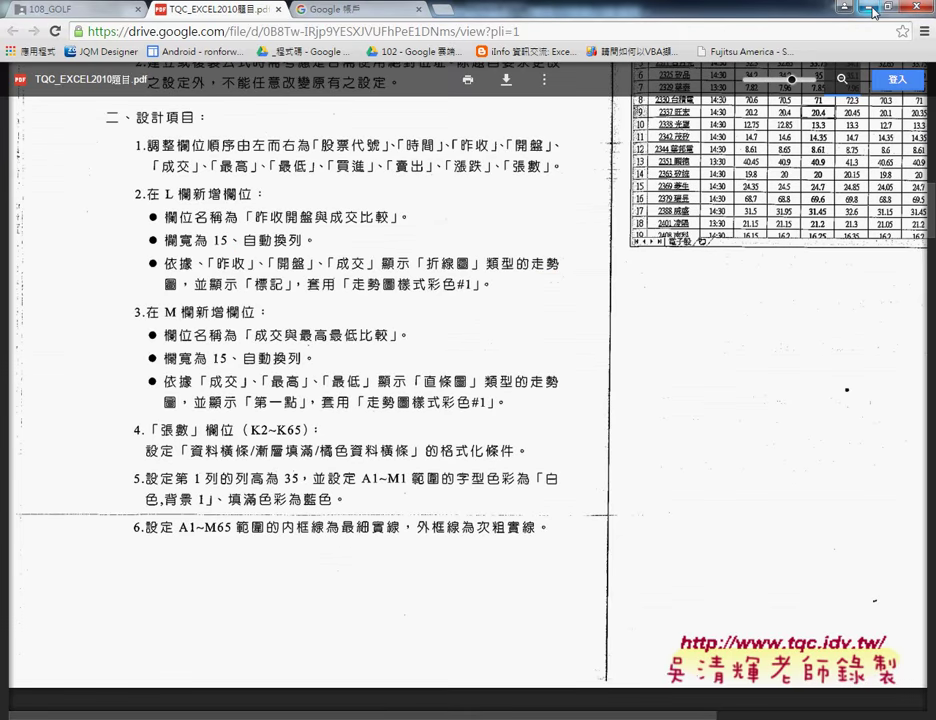
key("alt+Tab")
Set the width of column L to 15
right_click(672, 208)
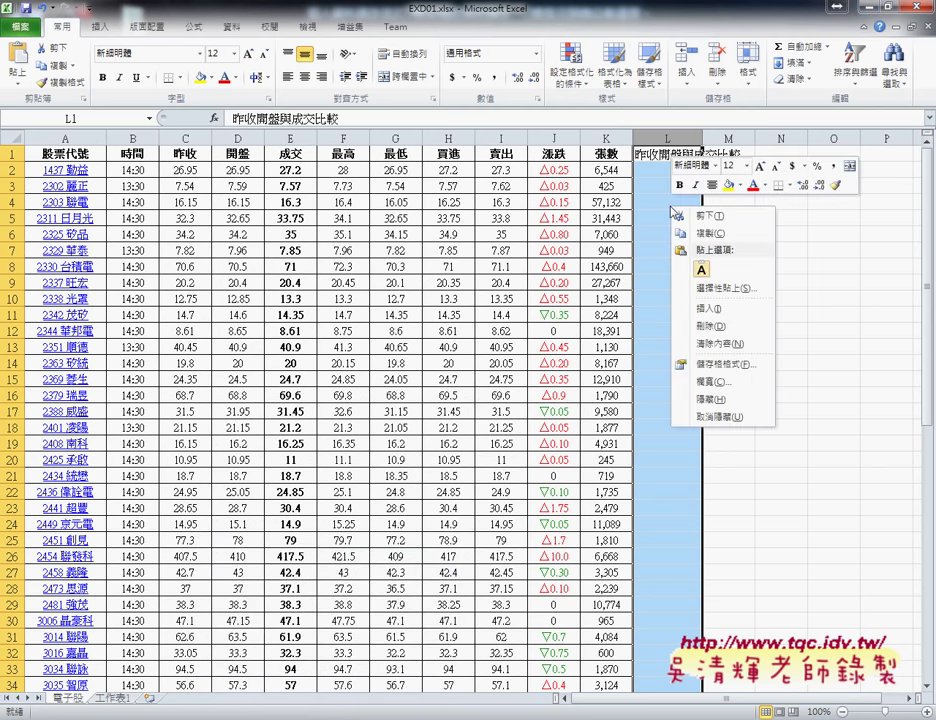
left_click(710, 381)
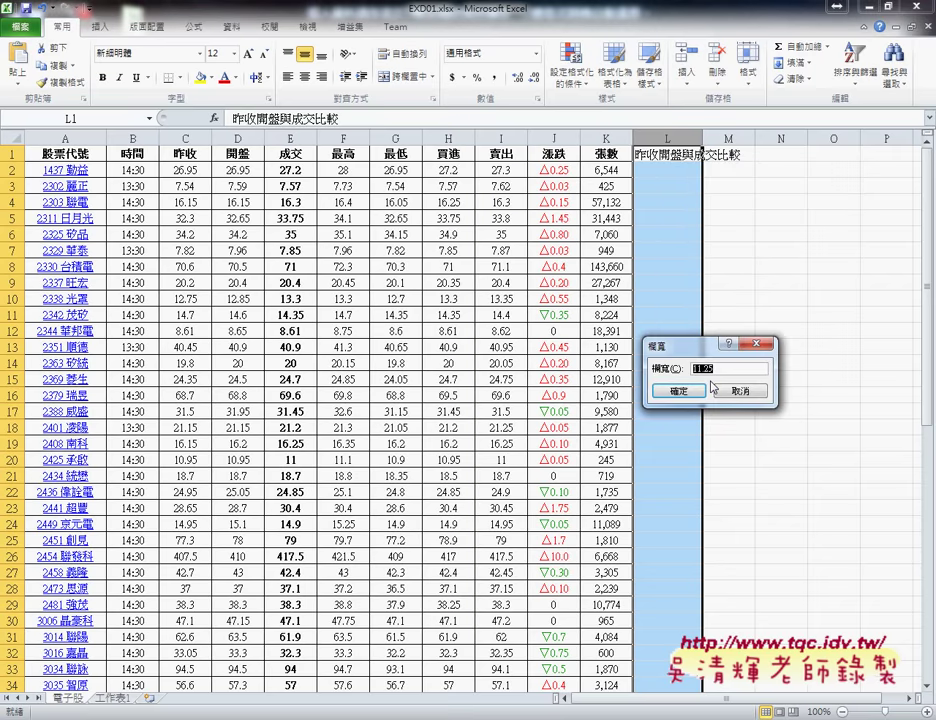
type("15")
key("Return")
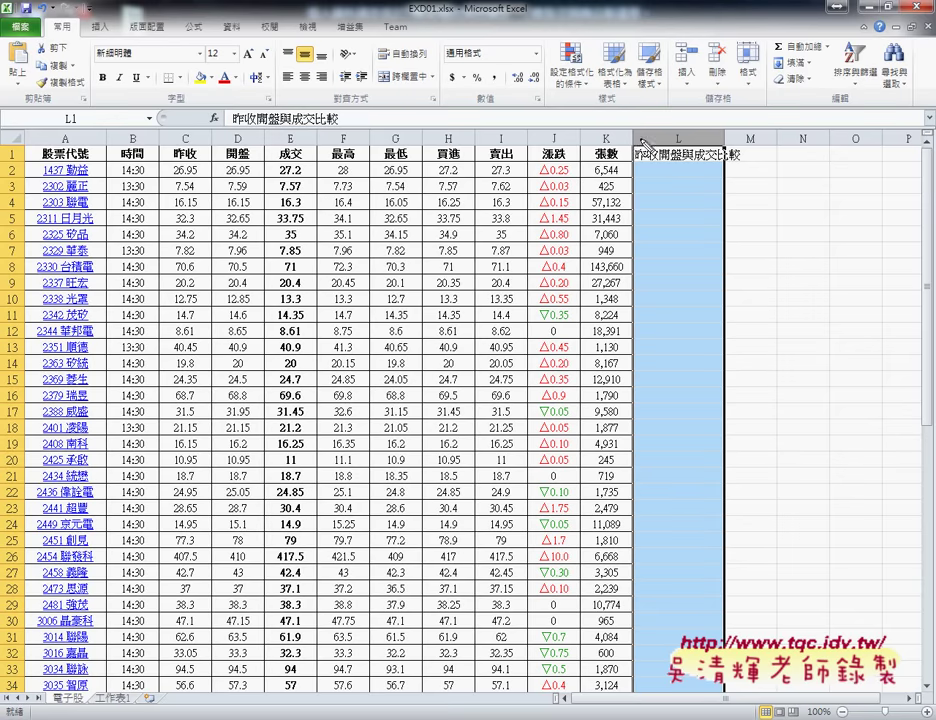
Mark where the L1 heading spills into M1, clear the marks, and select L1
mouse_move(729, 130)
left_mouse_down()
mouse_move(722, 180)
mouse_move(748, 168)
left_mouse_up()
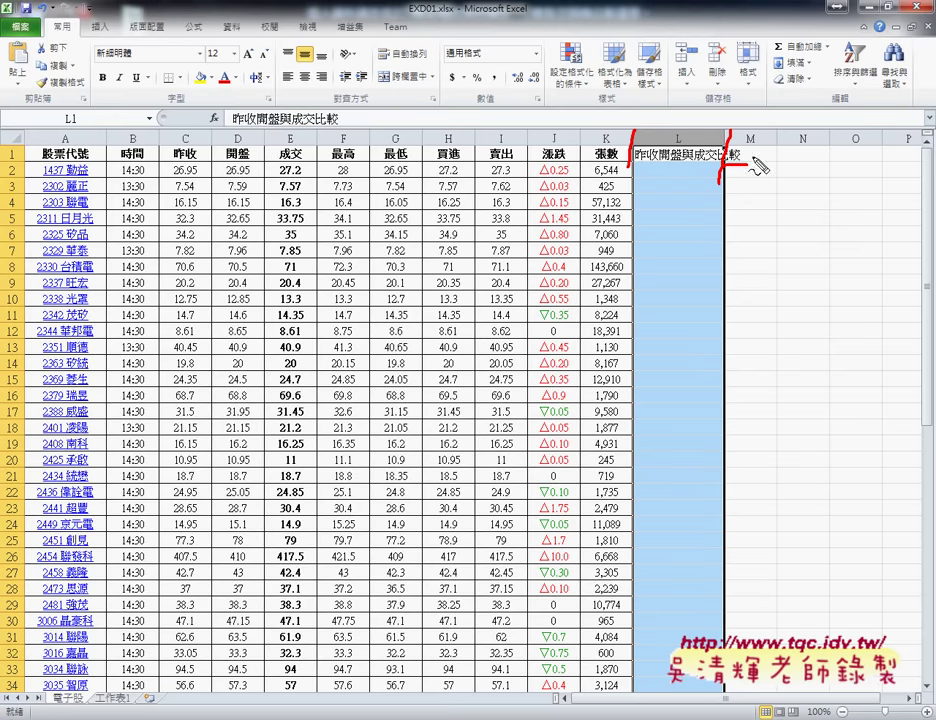
mouse_move(752, 155)
left_mouse_down()
mouse_move(758, 172)
mouse_move(741, 180)
left_mouse_up()
key("Escape")
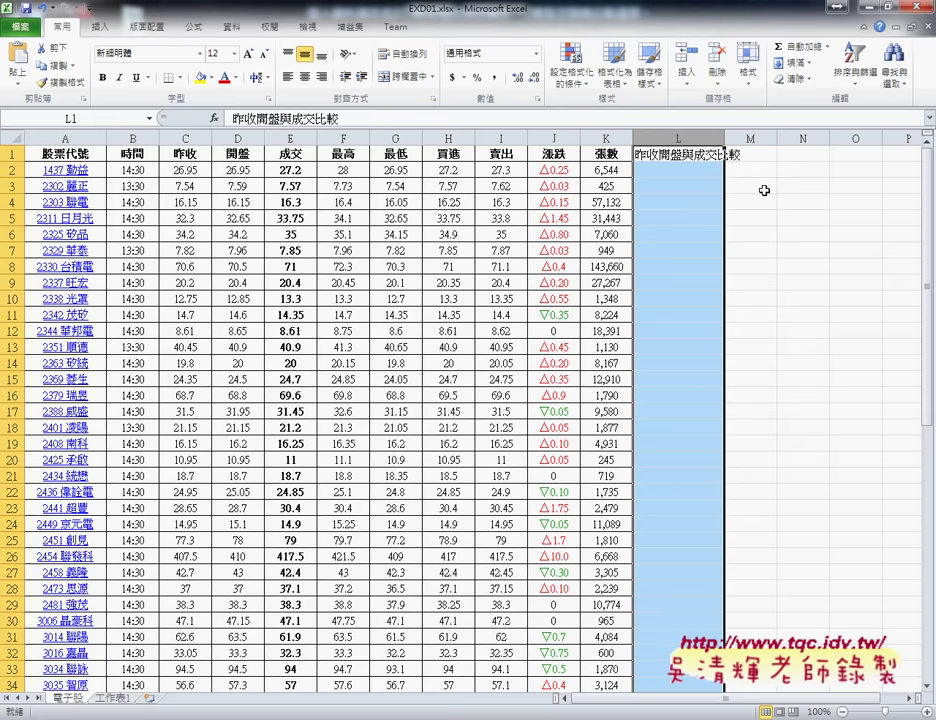
left_click(677, 162)
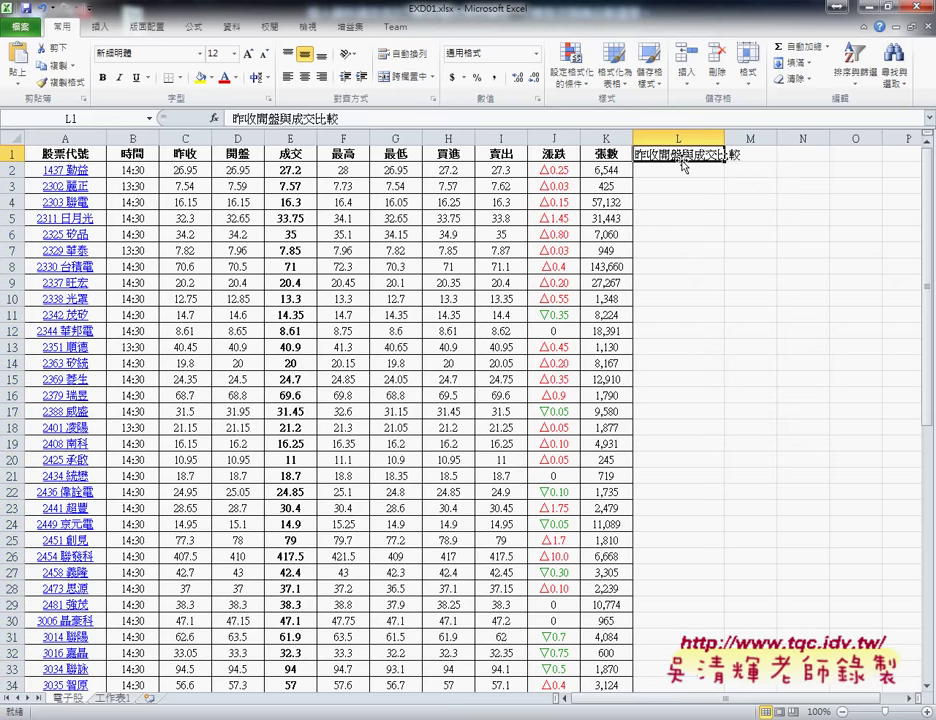
Open Format Cells (儲存格格式) for L1 on the 對齊方式 alignment page
right_click(683, 163)
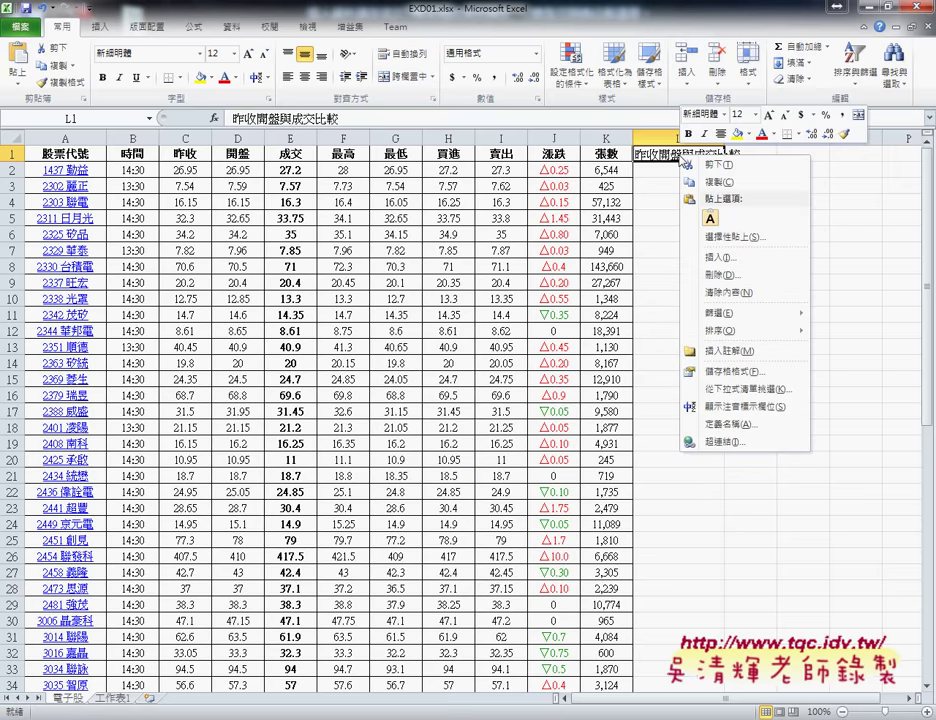
left_click(713, 372)
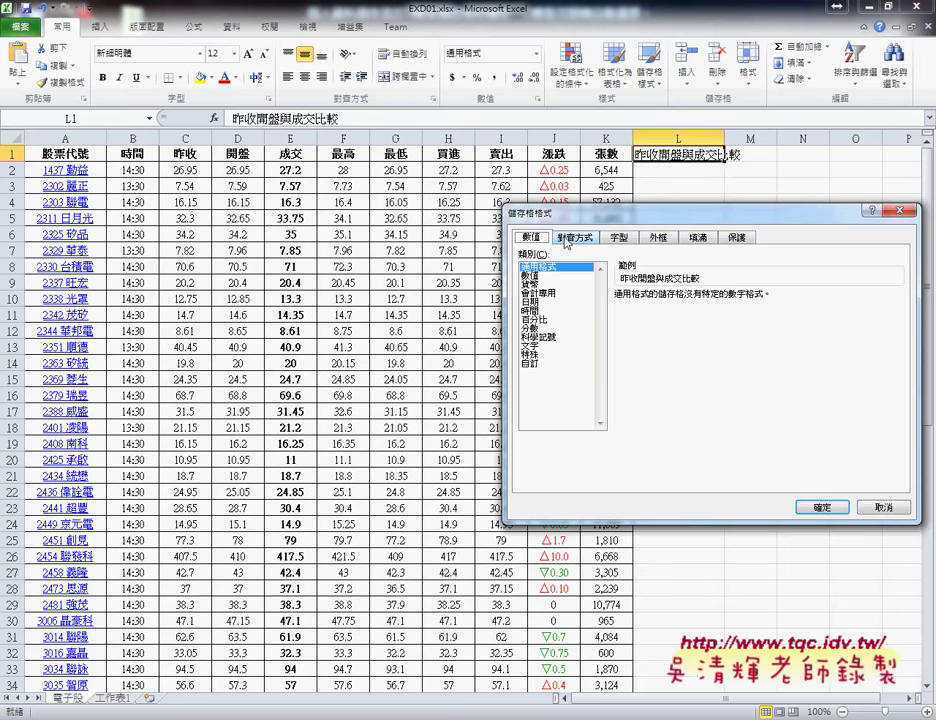
left_click(577, 238)
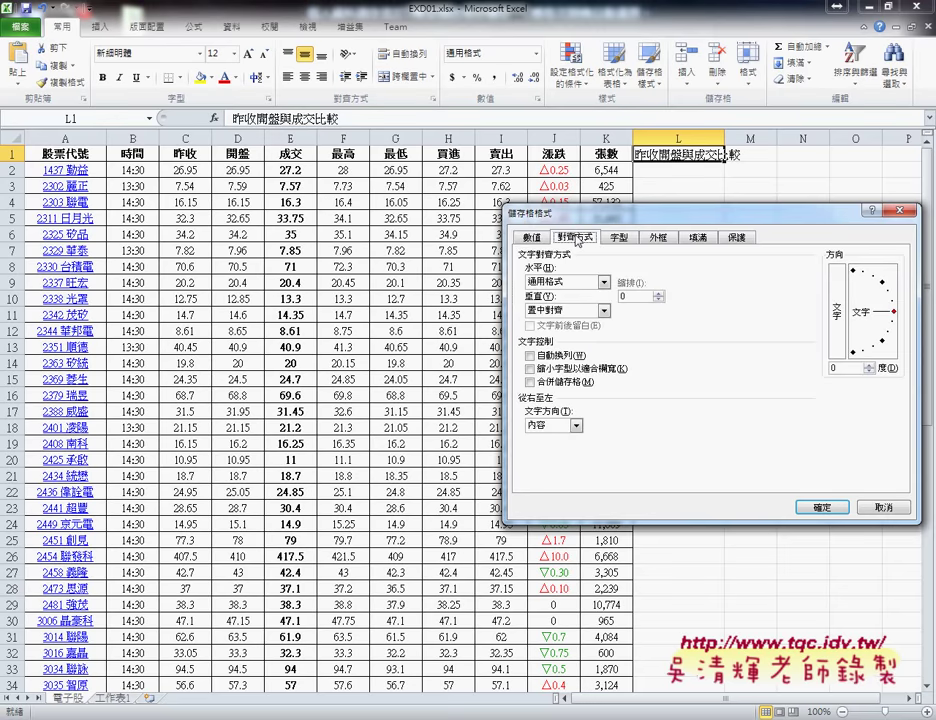